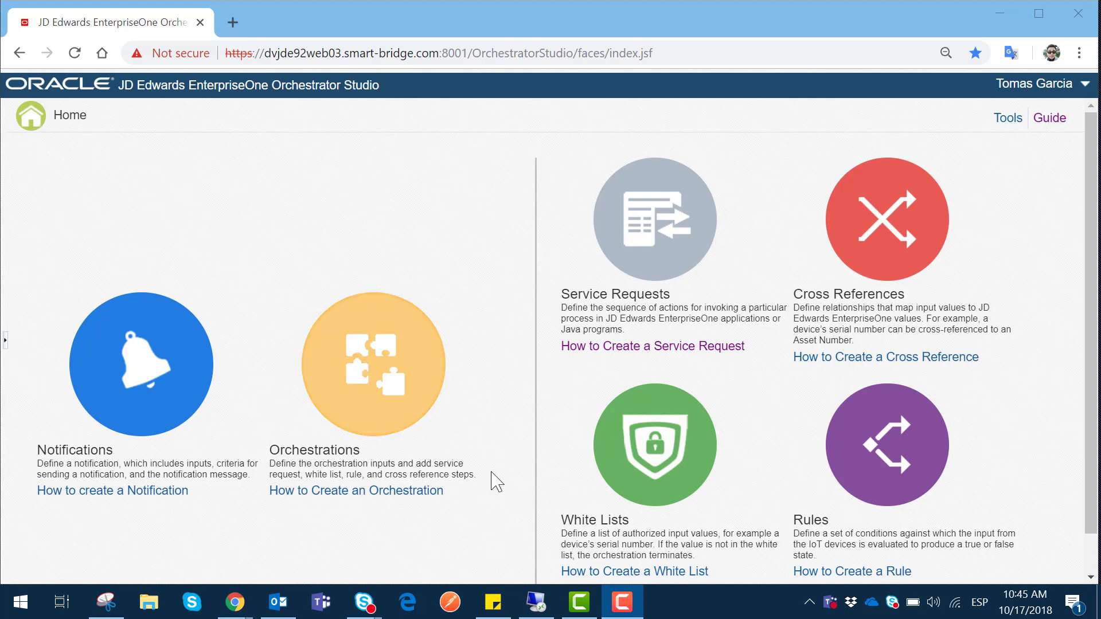
Step: Switch to the remote desktop, look through the UBE batch applications in Batch Versions, and return to Orchestrator Studio
click(539, 609)
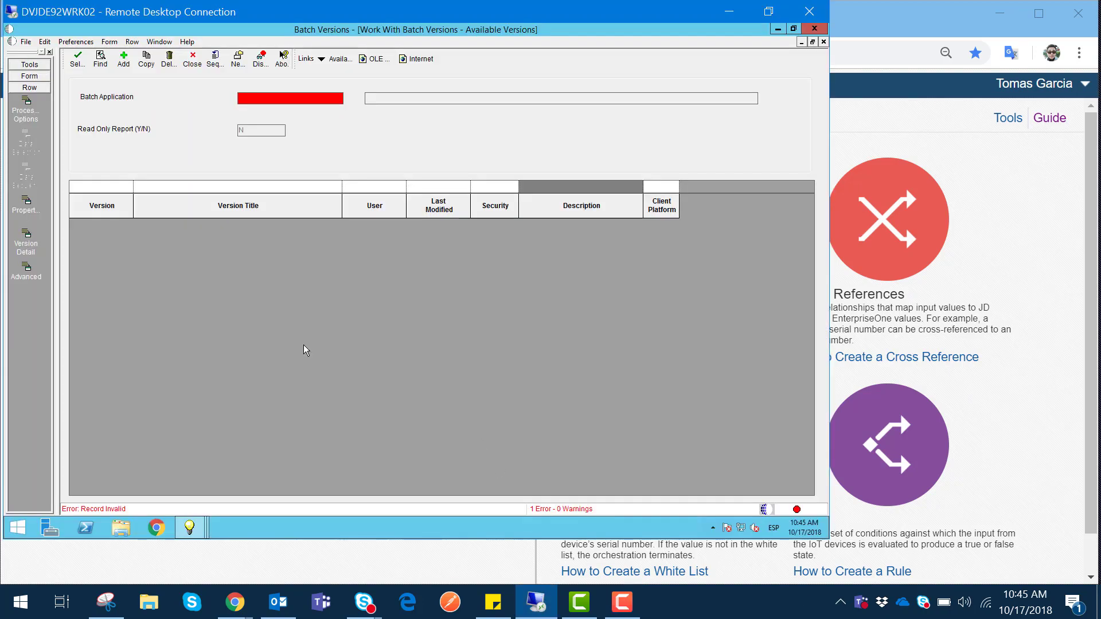
click(345, 98)
click(349, 99)
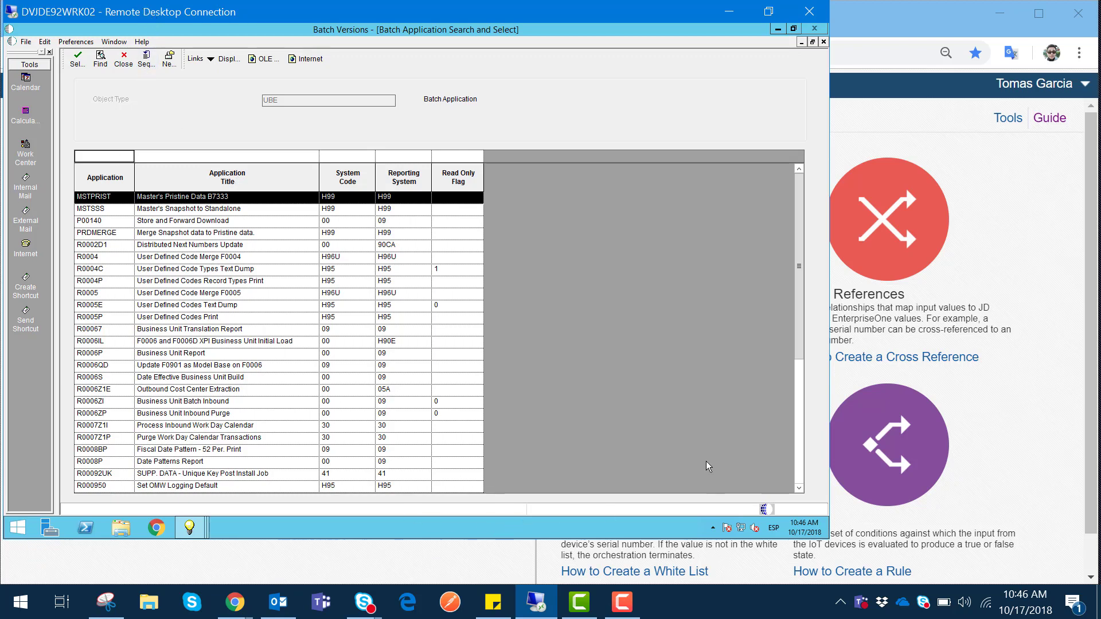
click(1051, 227)
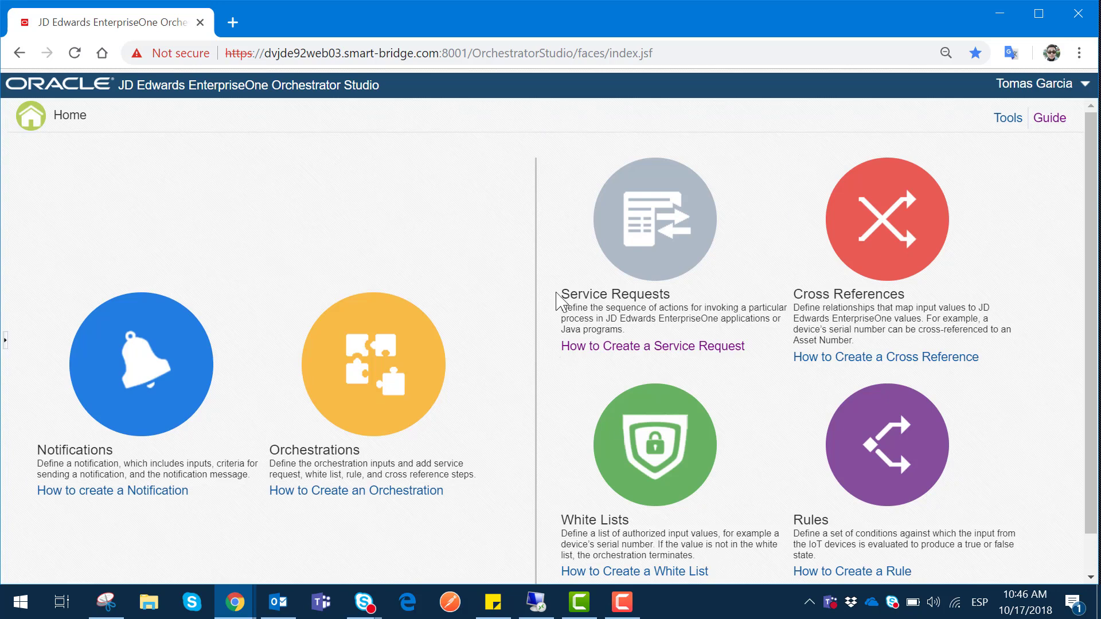
Step: Create a Report service request and name it SREQ_R03B168
click(636, 222)
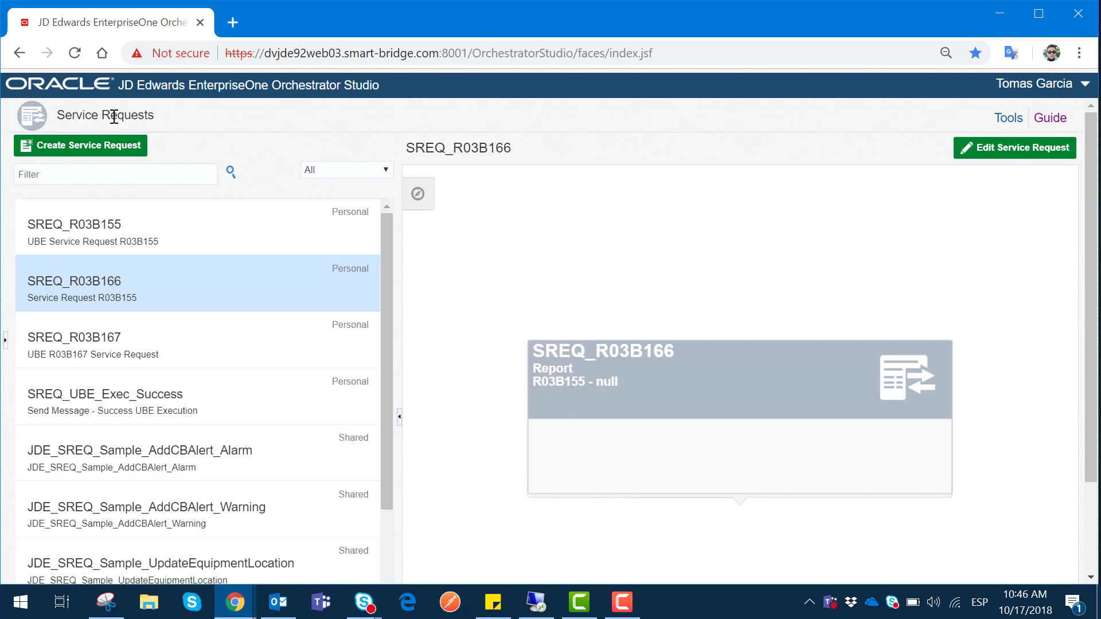
click(117, 147)
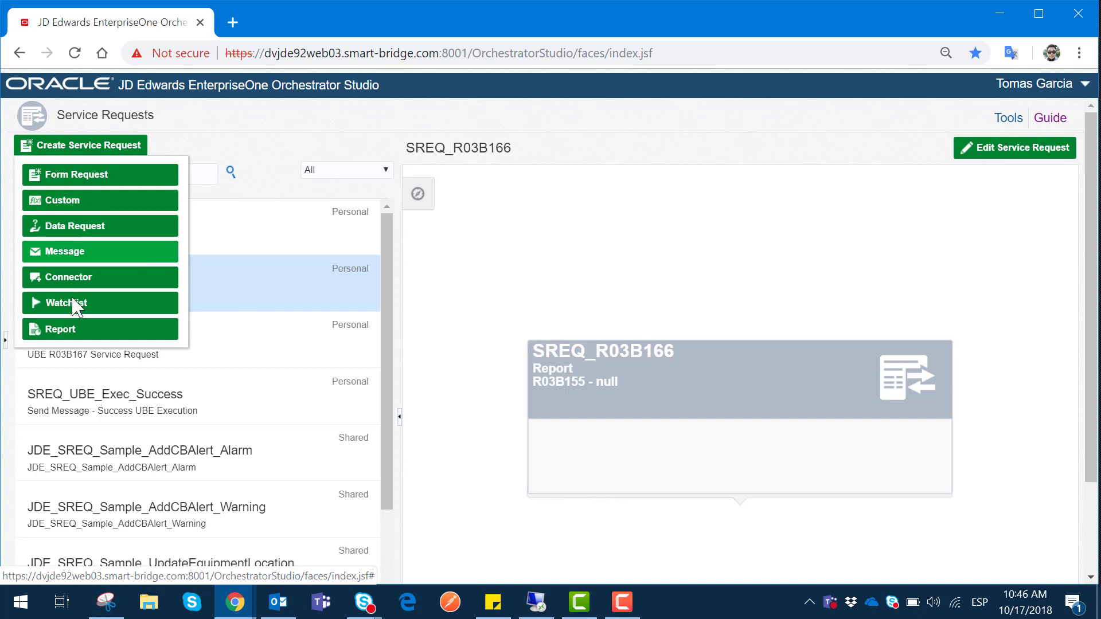
click(75, 331)
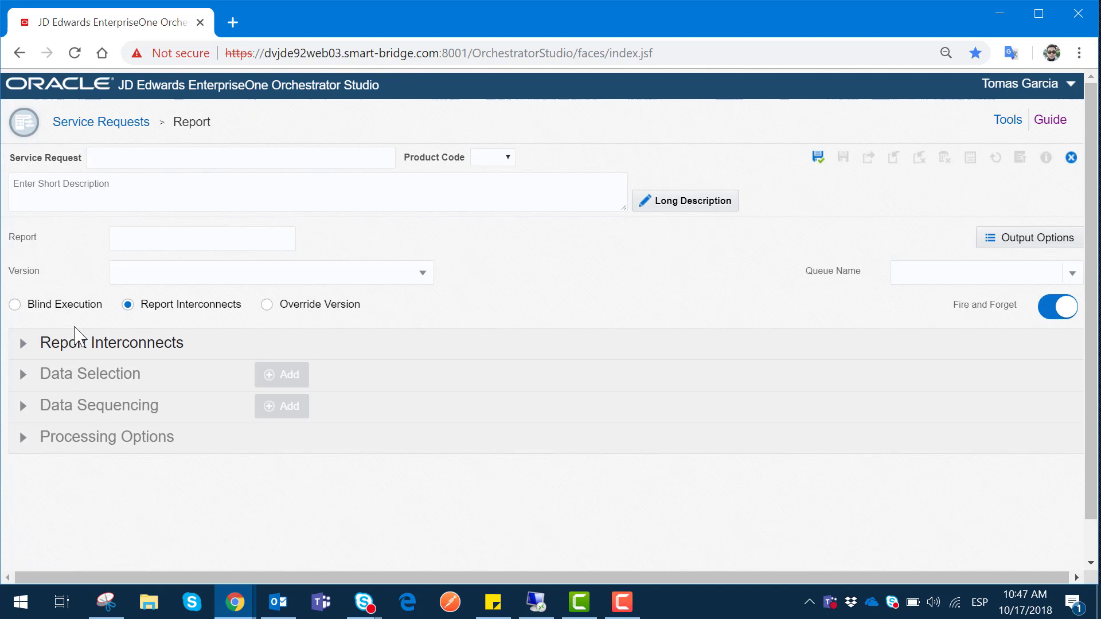
click(197, 159)
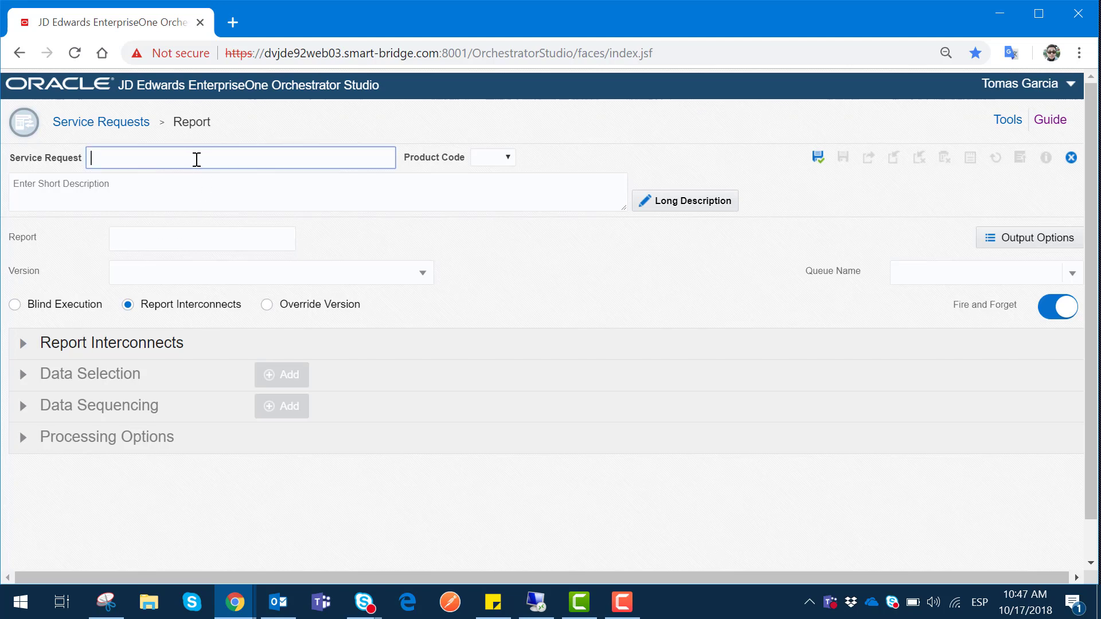
text(SREQ_R03B168)
key(Tab)
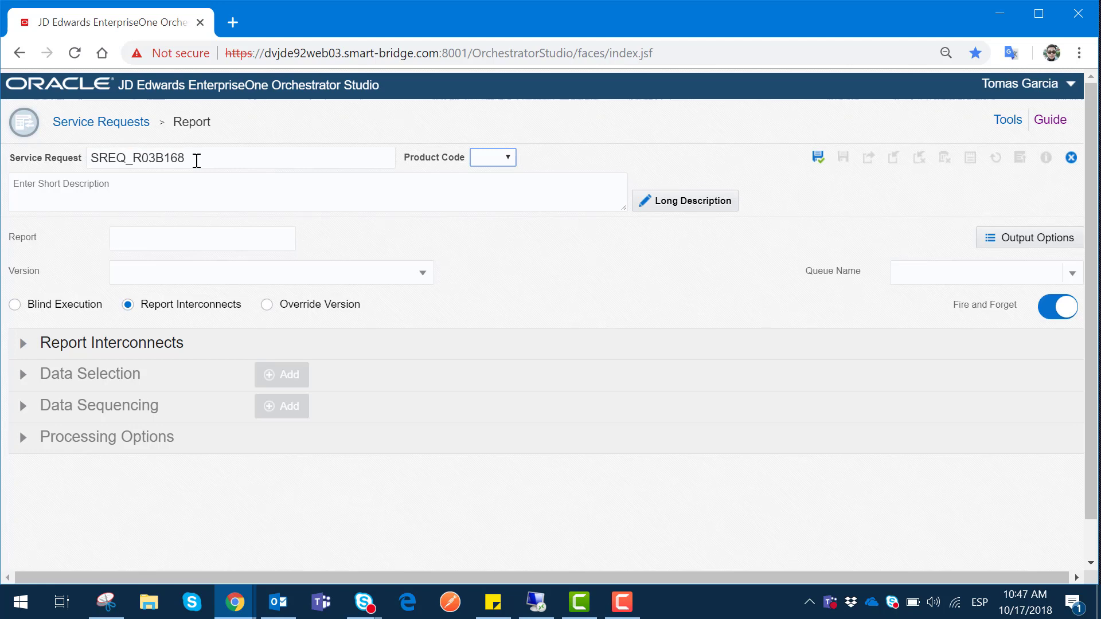
Step: Set the service request's product code to 55
key(Up)
key(5)
key(Down)
key(Down)
key(Down)
key(Down)
key(Up)
key(Down)
key(Down)
key(Tab)
Step: Enter "Execute UBE R03B168" as the service request's short description
click(187, 183)
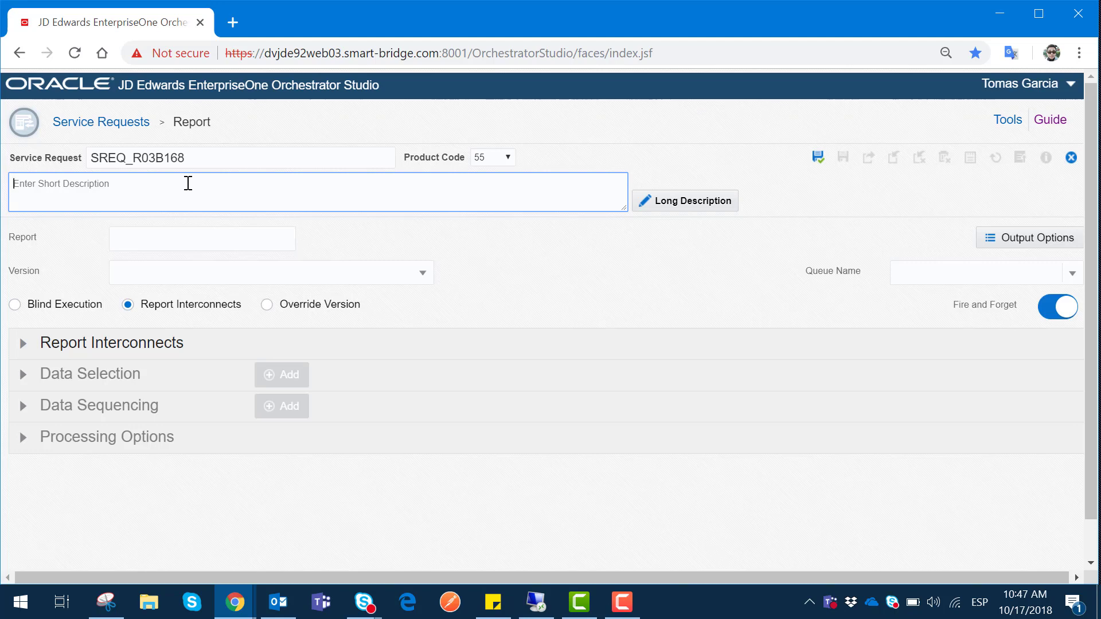
text(Execute UBE R03)
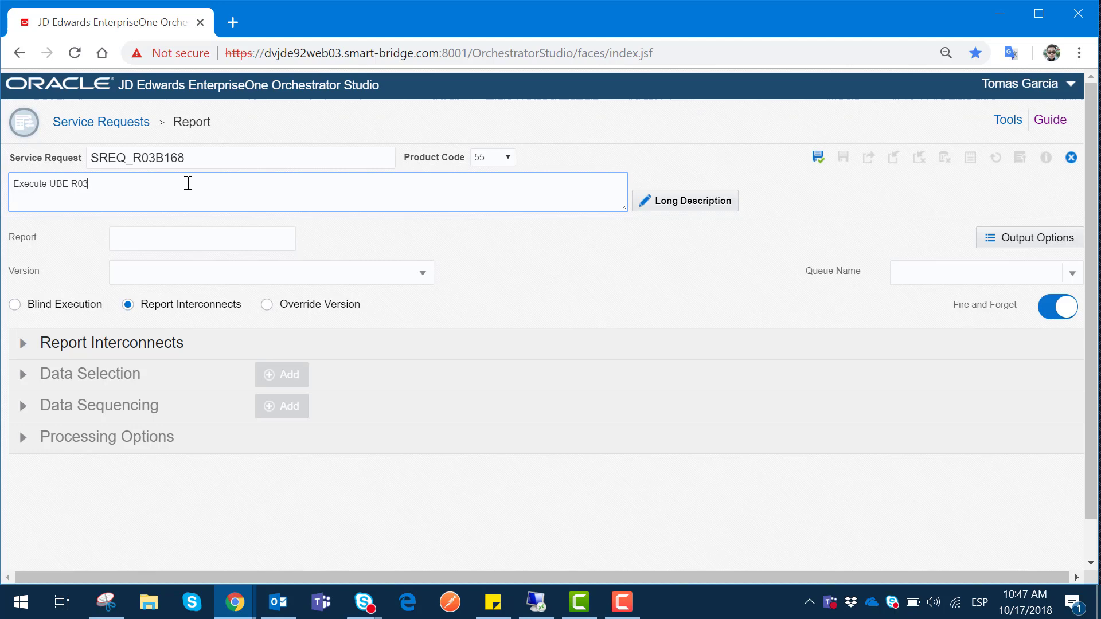
text(B168)
Step: Copy the report number from the description and set R03B168 as the report to run
key(shift+Left)
key(shift+Left)
key(shift+Left)
key(shift+Left)
key(shift+Left)
key(shift+Left)
key(shift+Left)
key(ctrl+c)
key(Tab)
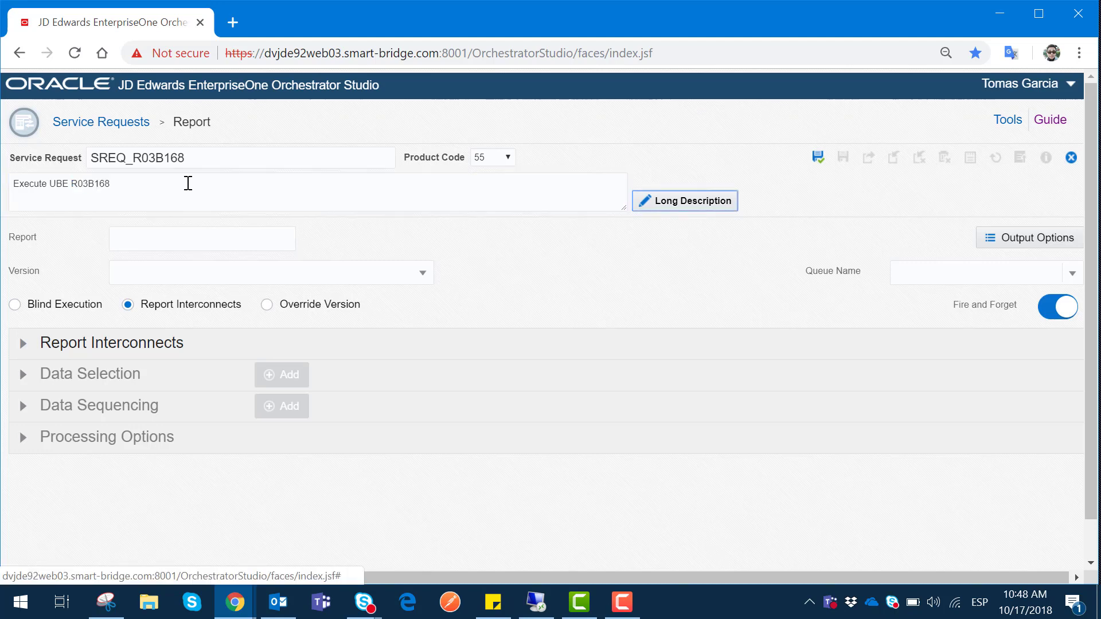
key(Tab)
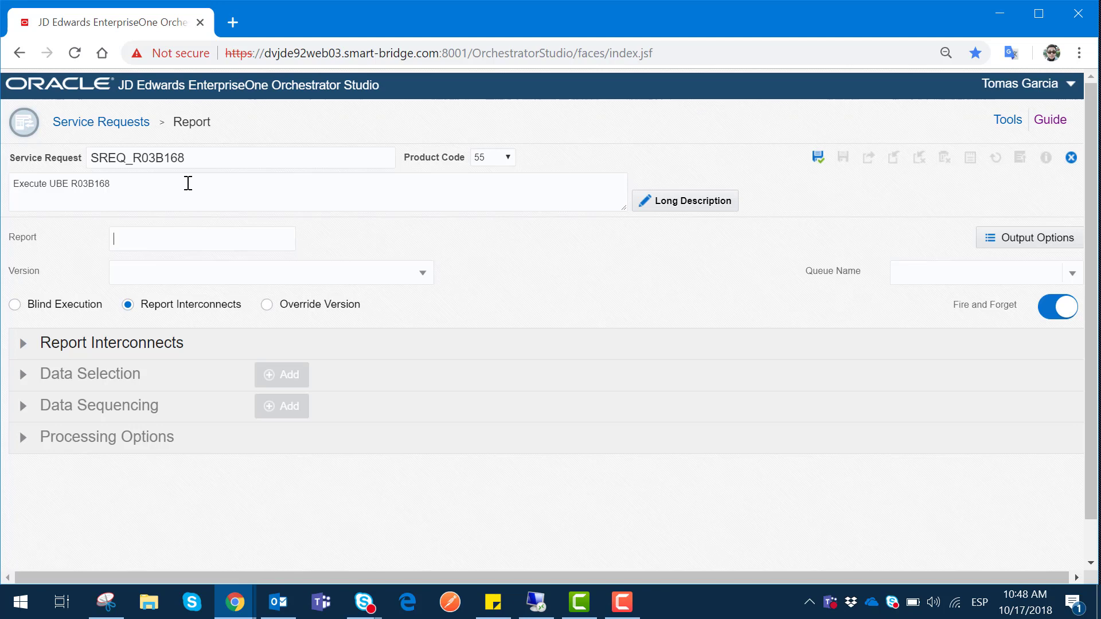
key(ctrl+v)
click(318, 247)
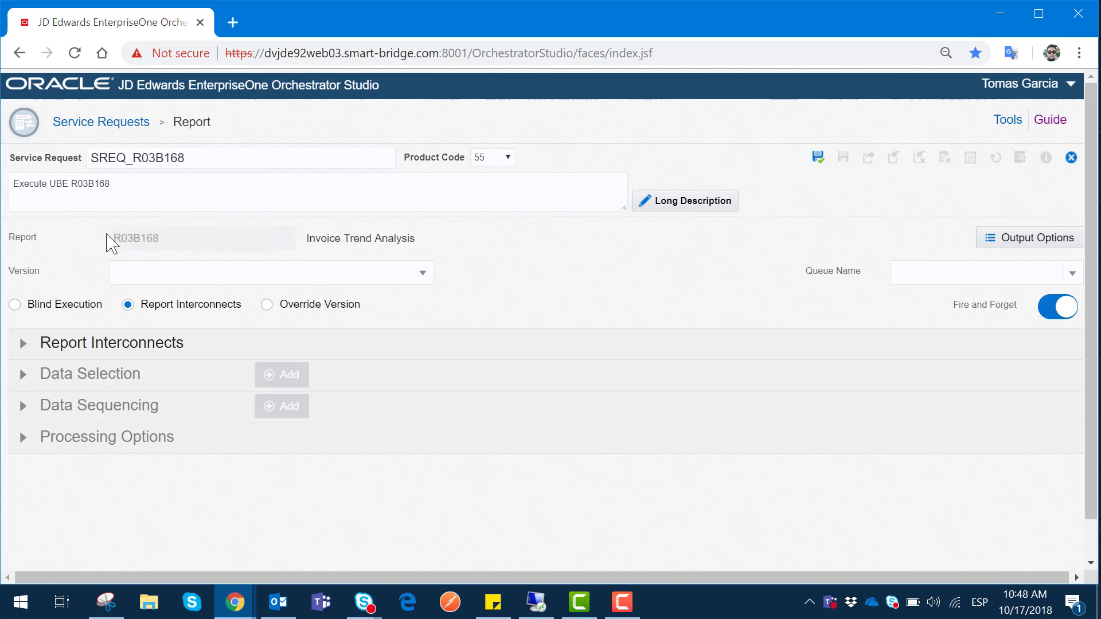
double_click(318, 239)
drag(417, 240, 302, 238)
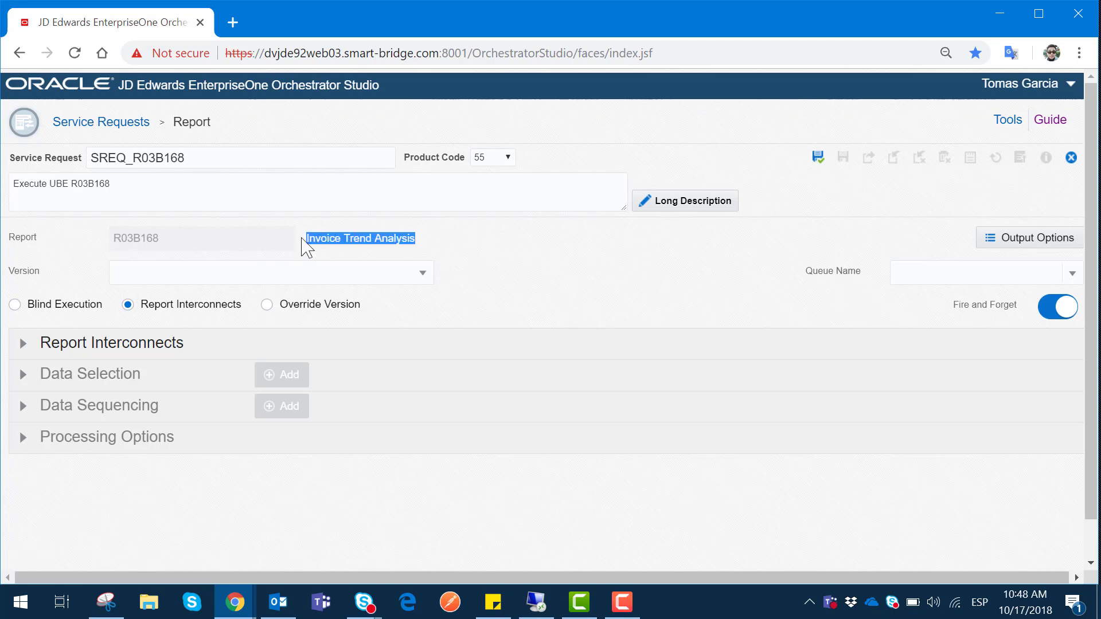
Step: Select version XJDE0001 - Invoice Trend Analysis and set the queue name to QBATCH
click(147, 280)
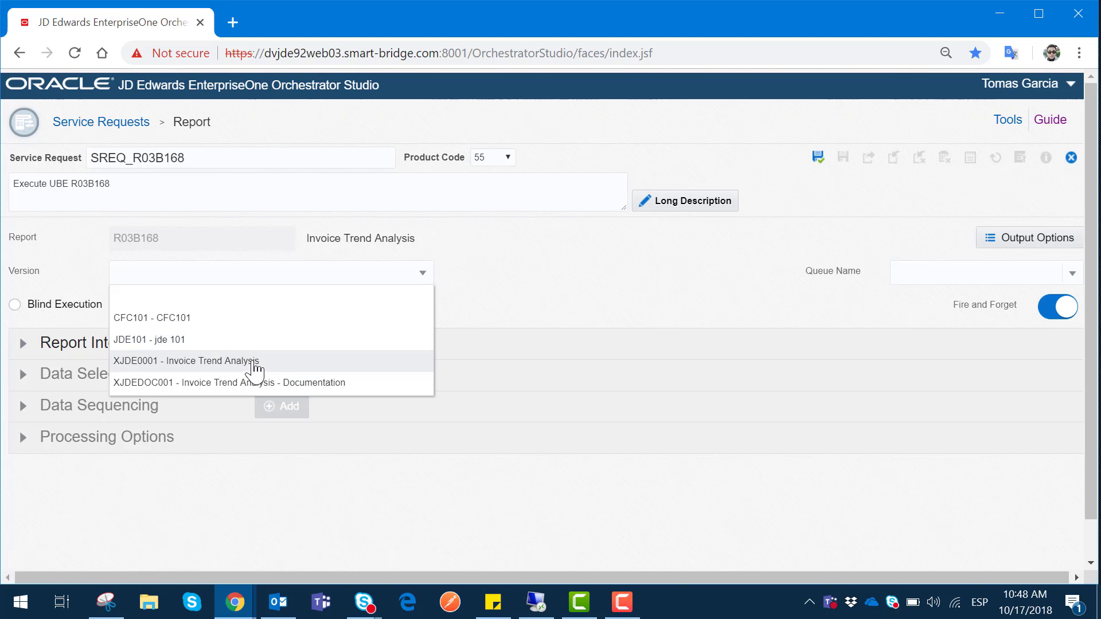
click(170, 367)
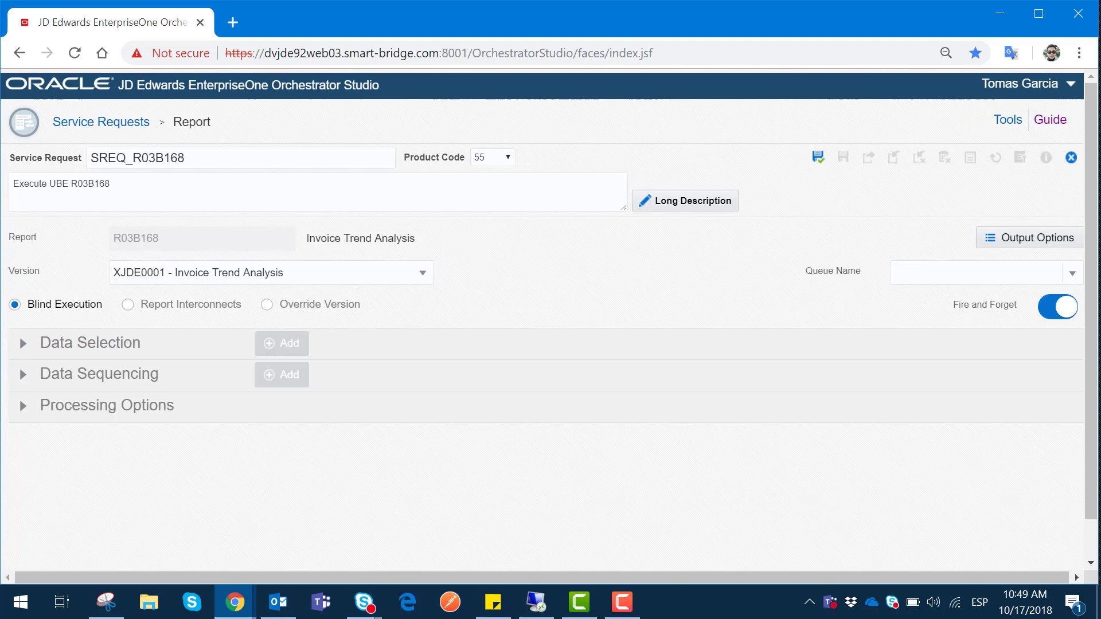
click(956, 276)
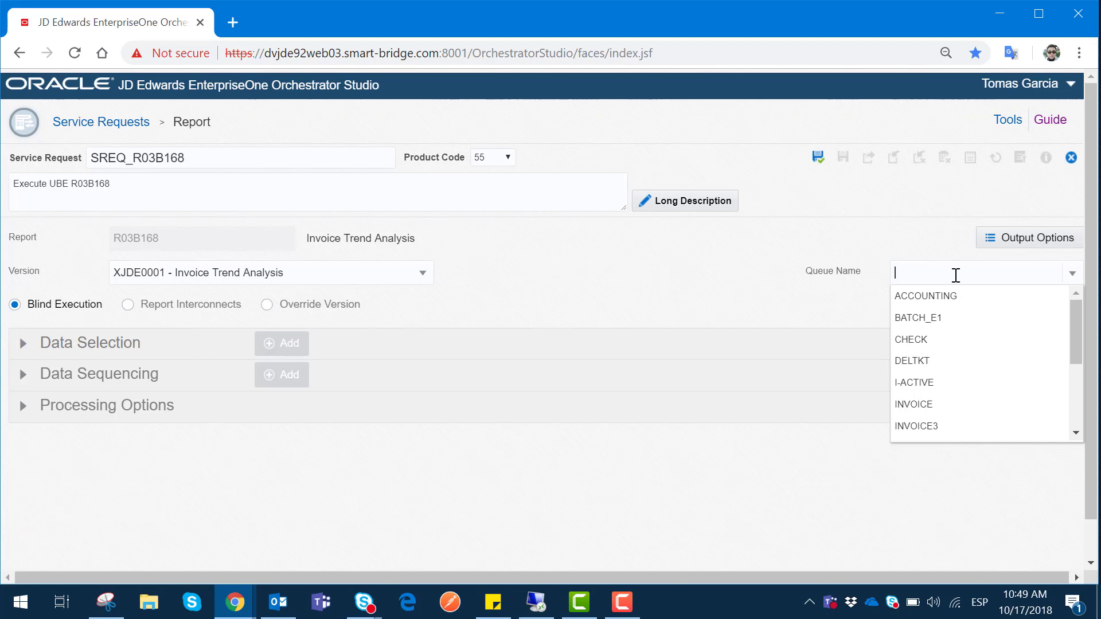
text(QBA)
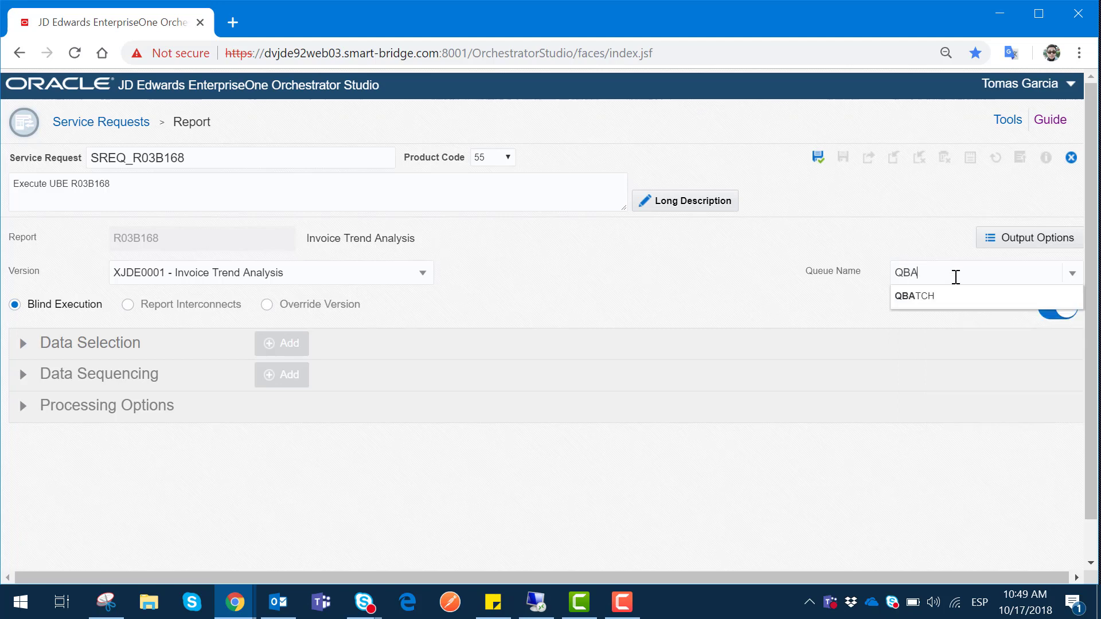
click(925, 297)
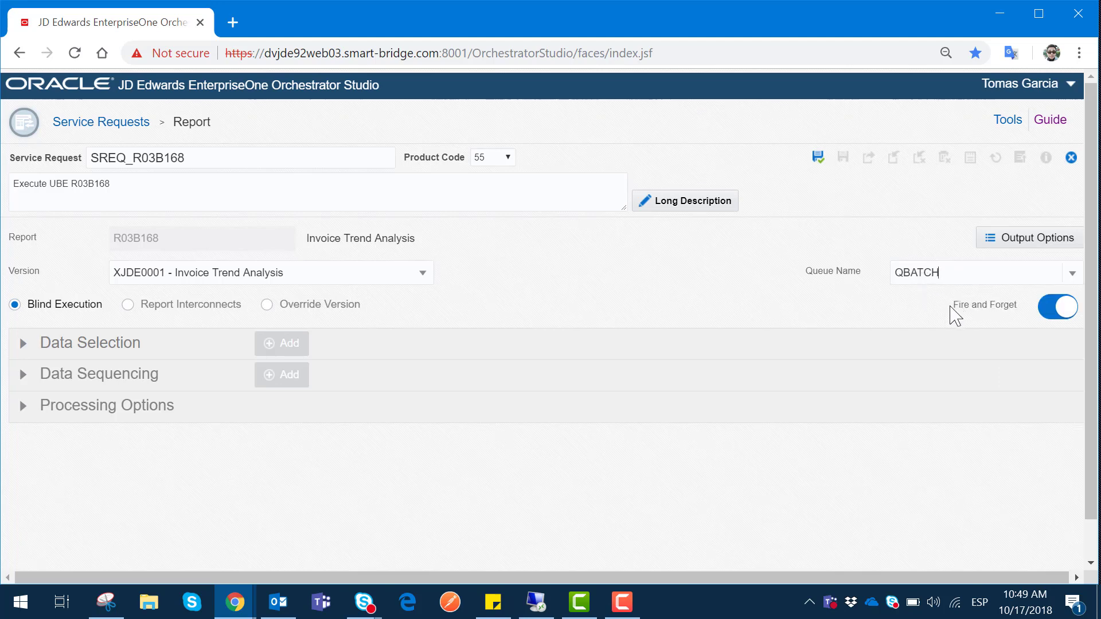
Step: Turn off Fire and Forget for the report service request
drag(949, 305, 1016, 309)
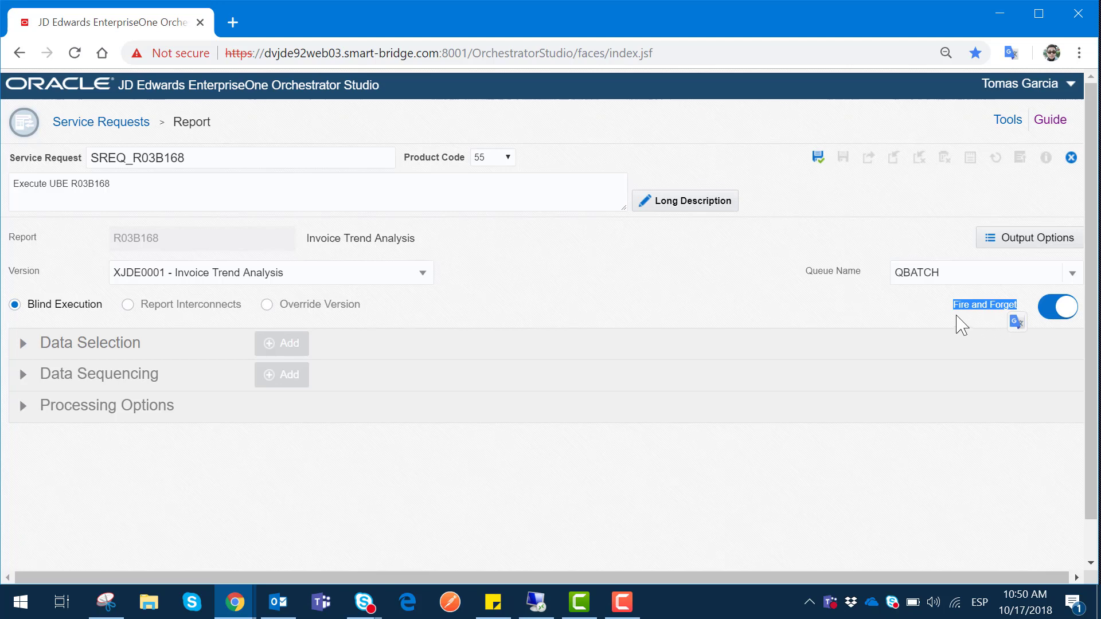
click(1058, 313)
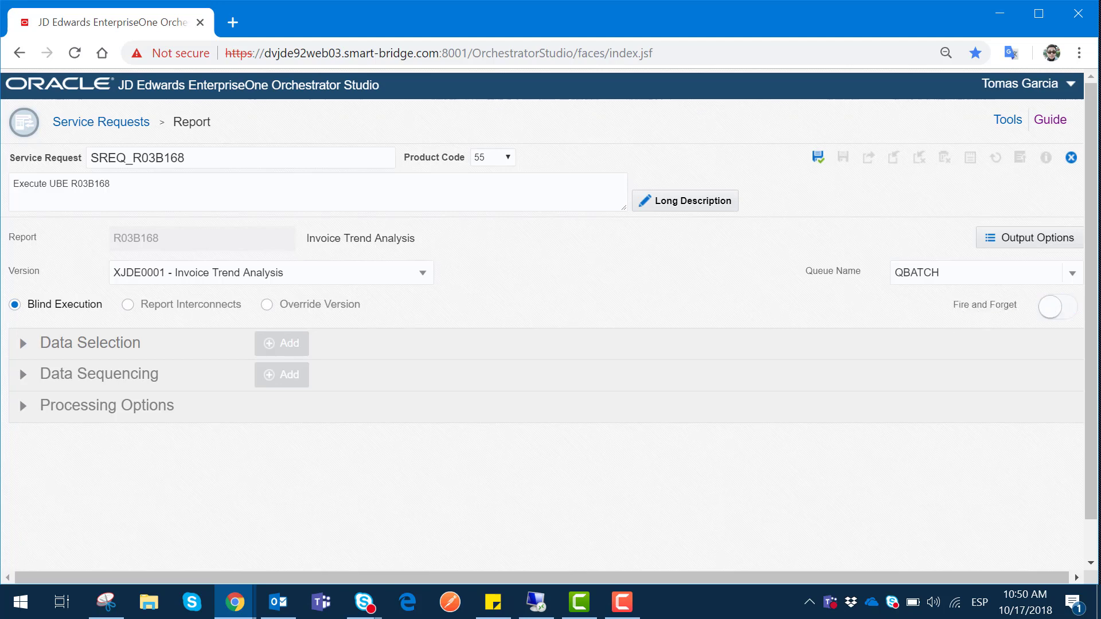
triple_click(1078, 304)
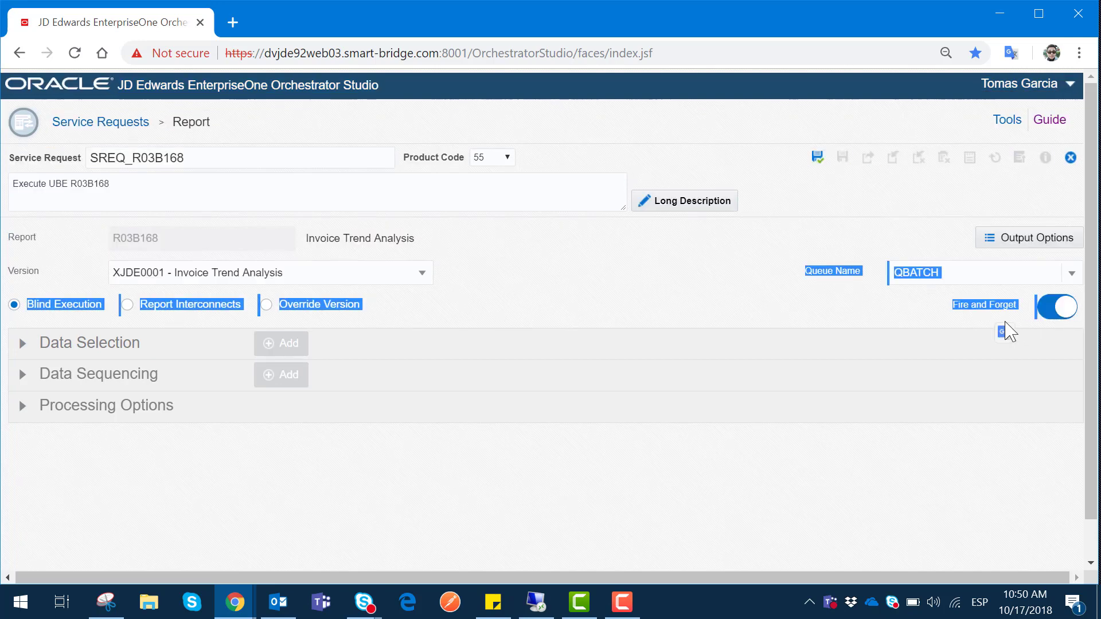
click(984, 305)
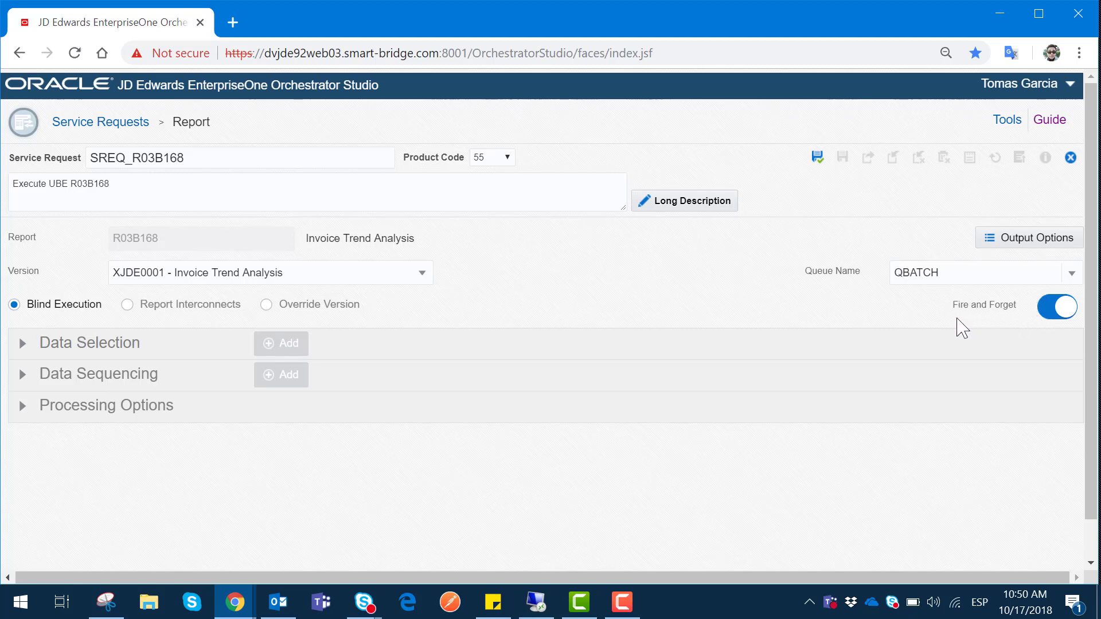
click(1068, 311)
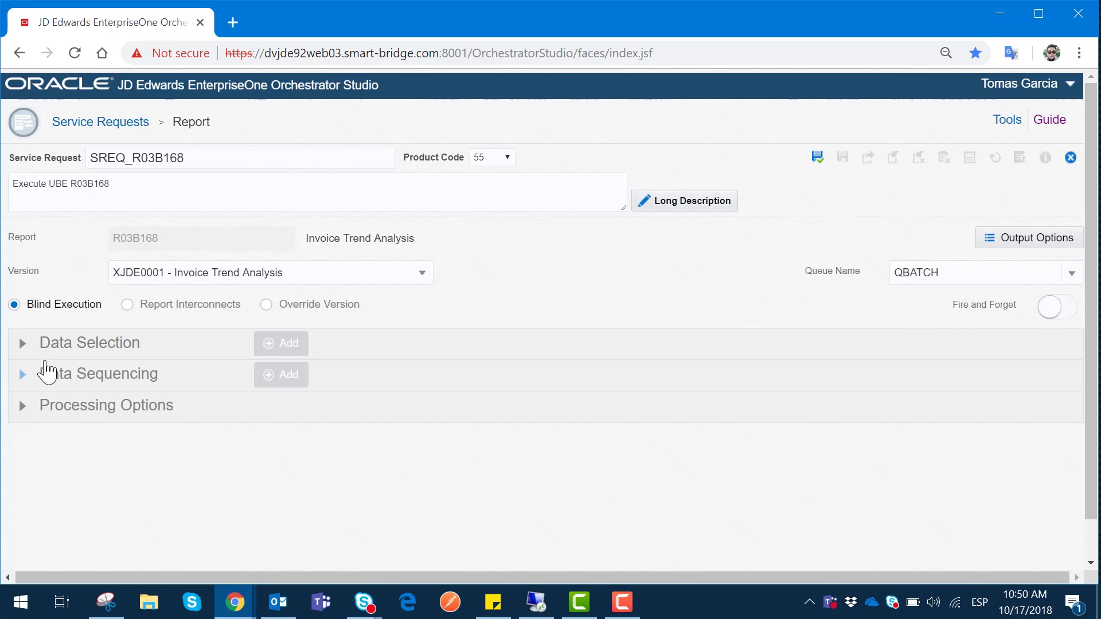
Step: Check the Data Selection and Data Sequencing sections, and save and close the report service request
click(23, 344)
click(23, 344)
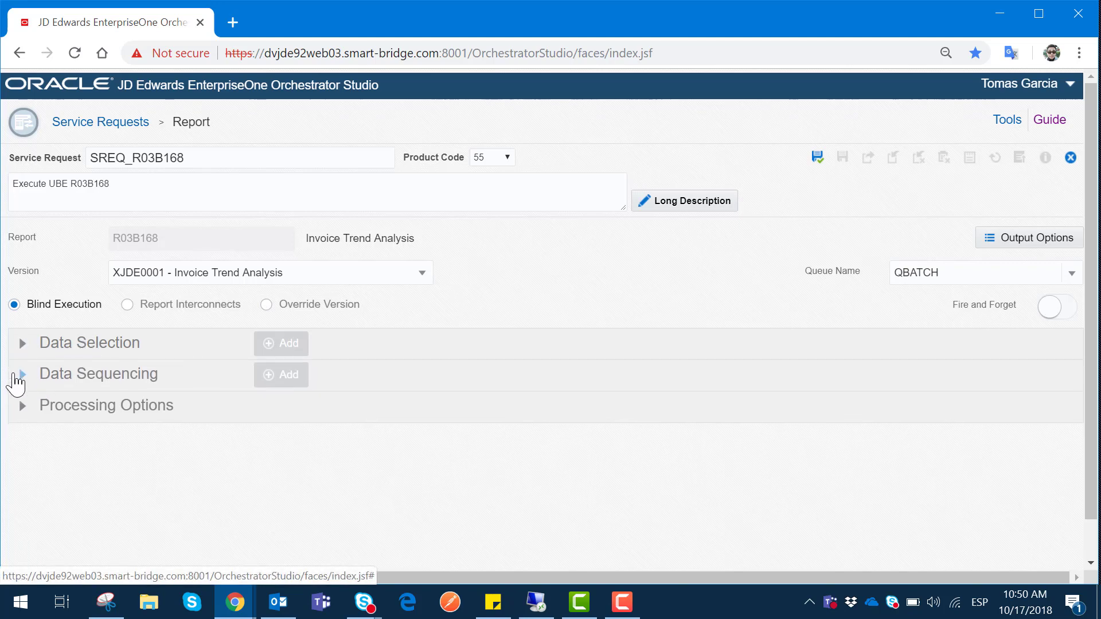
click(20, 376)
click(20, 375)
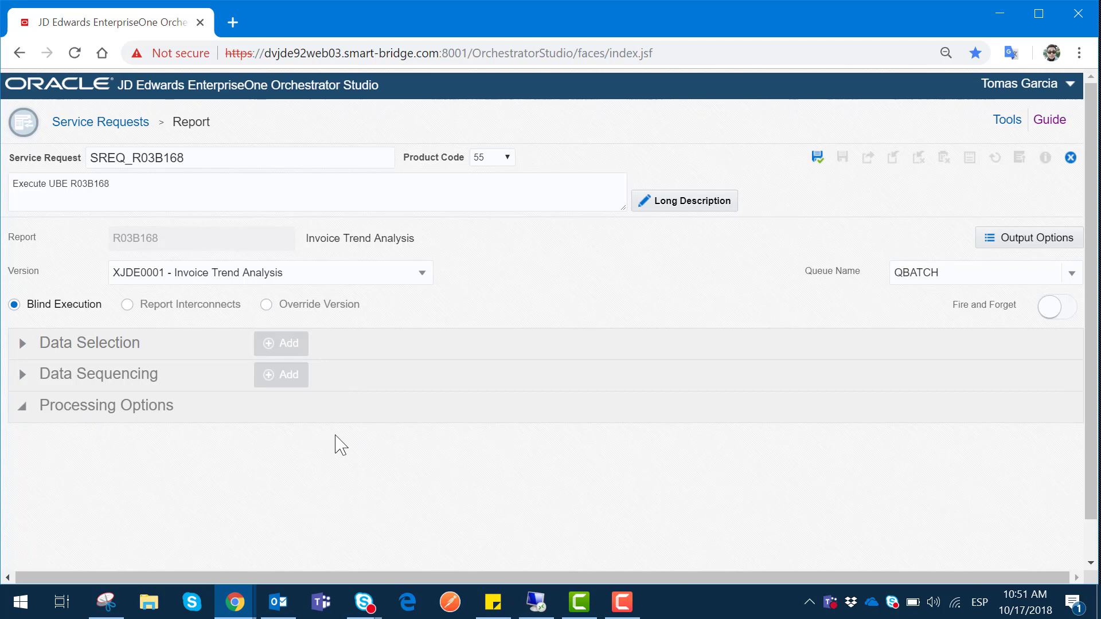
click(820, 163)
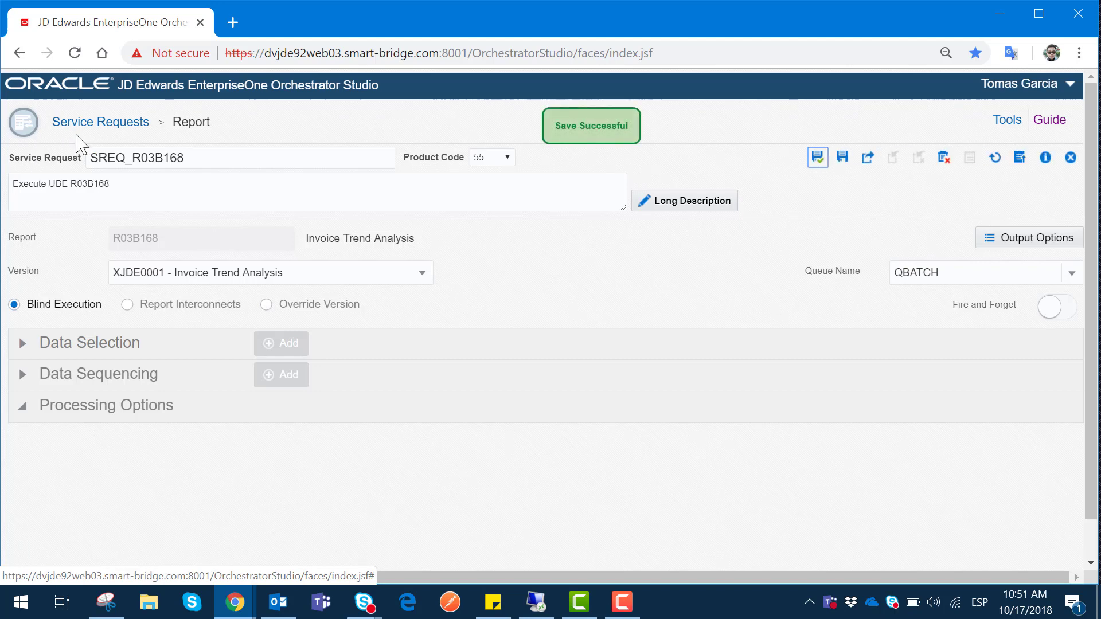
click(1070, 159)
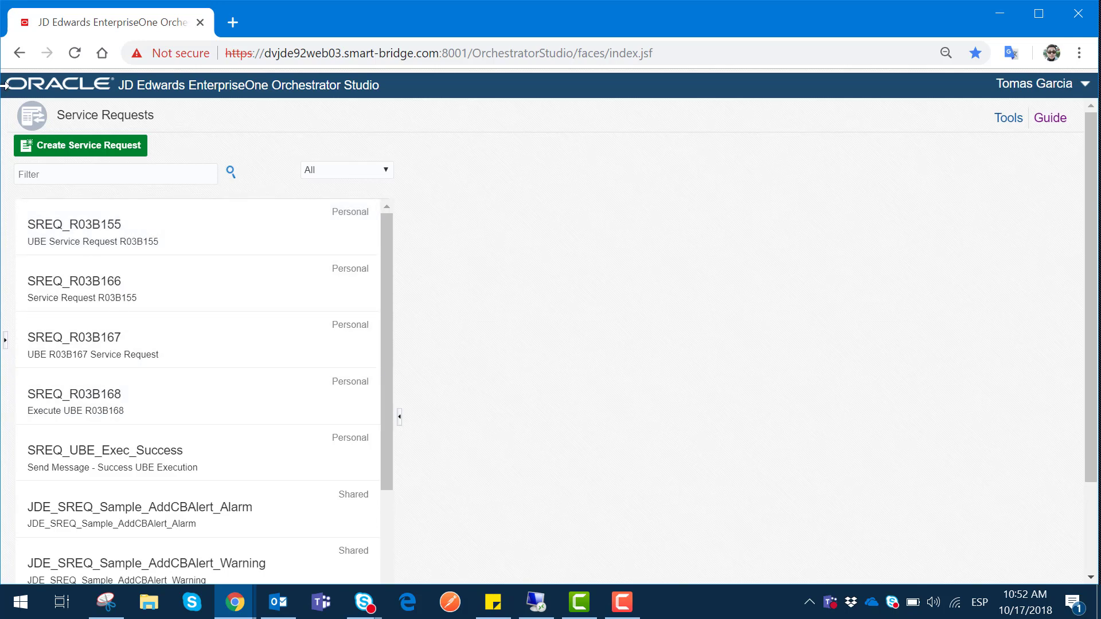
Step: Return to the home page and open the Orchestrations list to view the JDE_ORCH_Demo_Summary_Trend_Analisys example
click(33, 119)
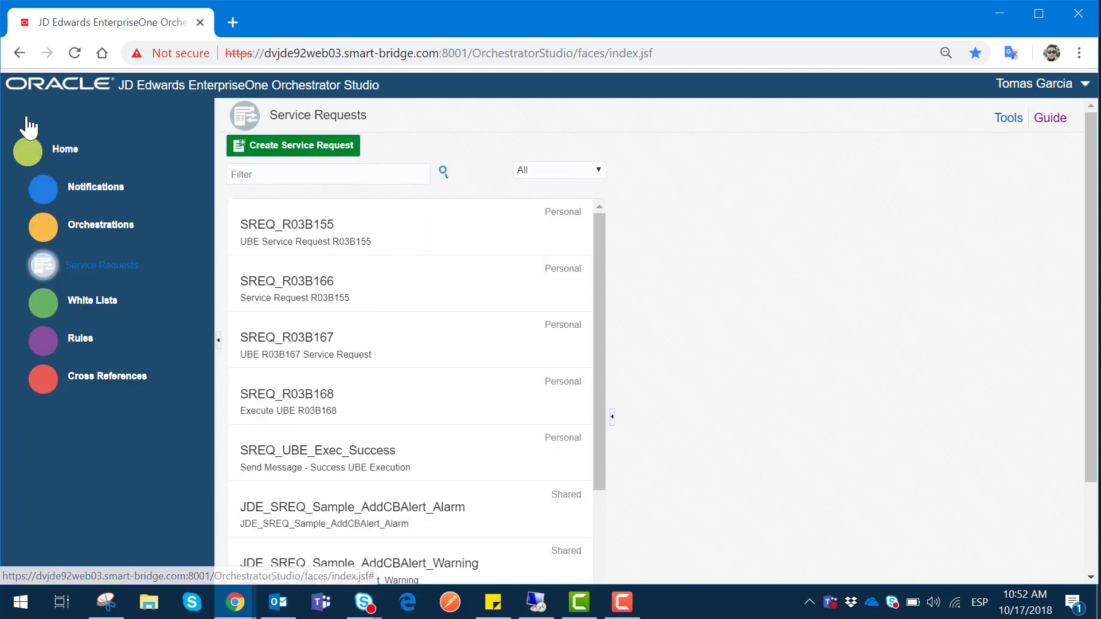
click(66, 147)
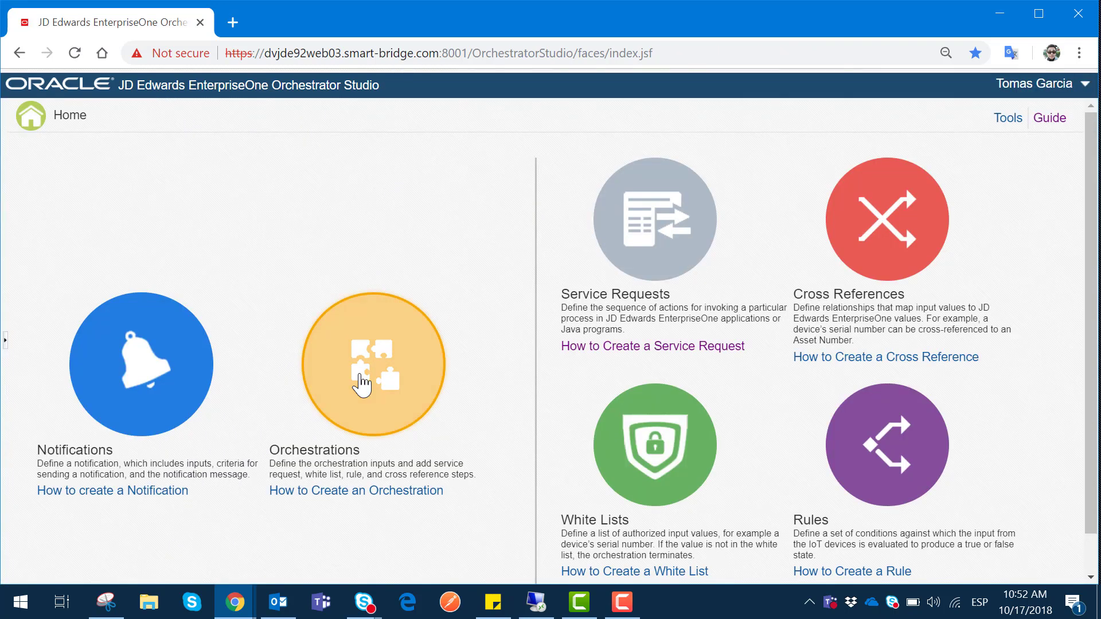
click(361, 386)
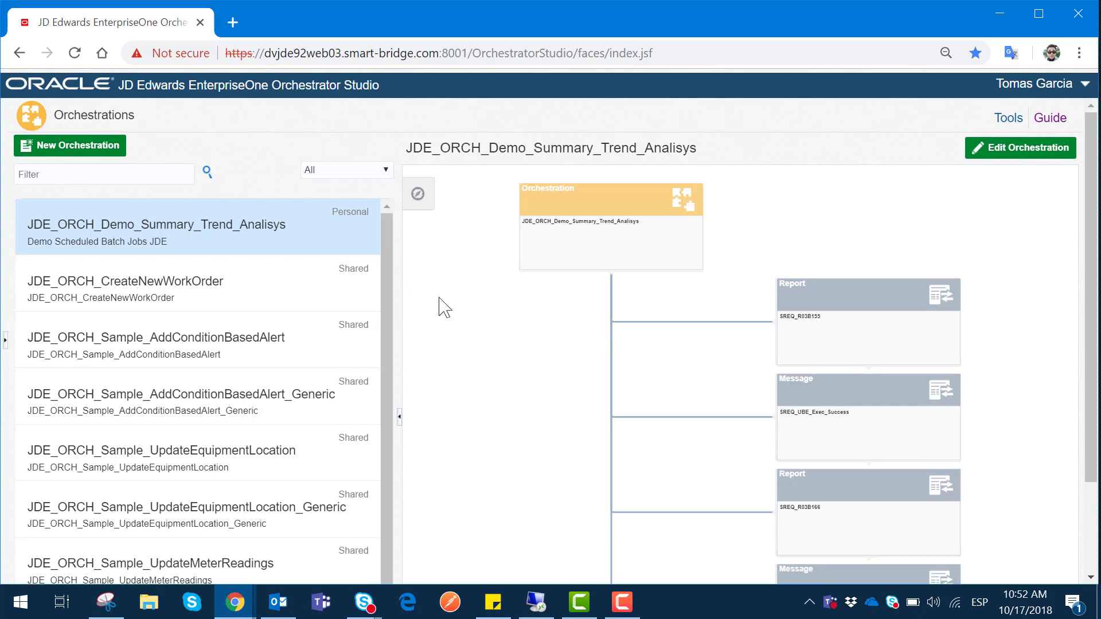
drag(102, 225, 287, 228)
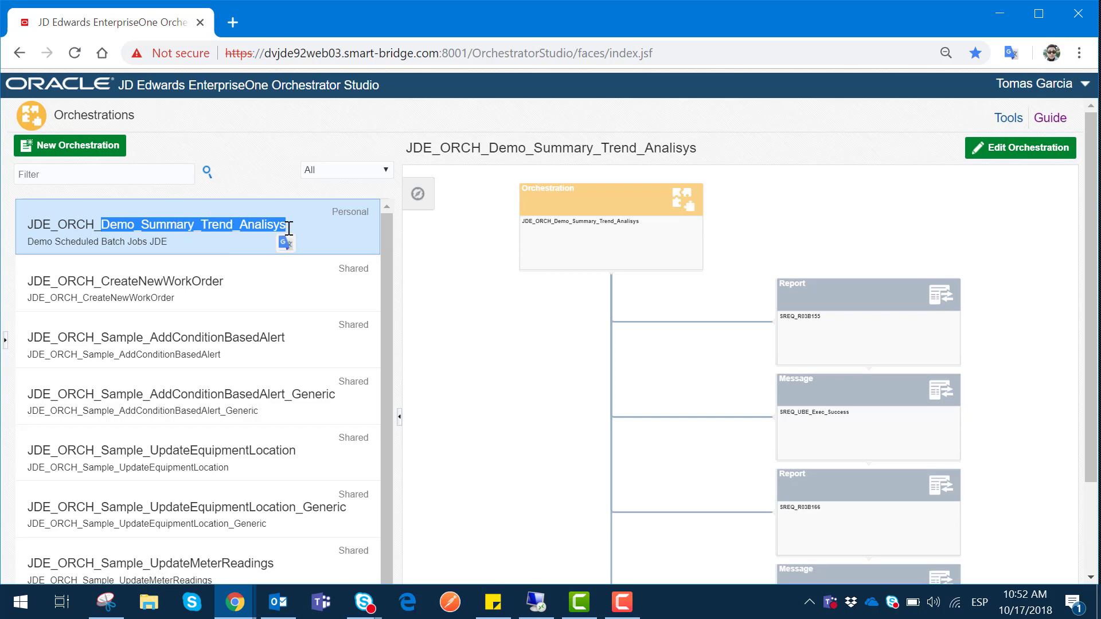
Step: Create a new orchestration named "Demo Scheduled Batch Job"
click(81, 147)
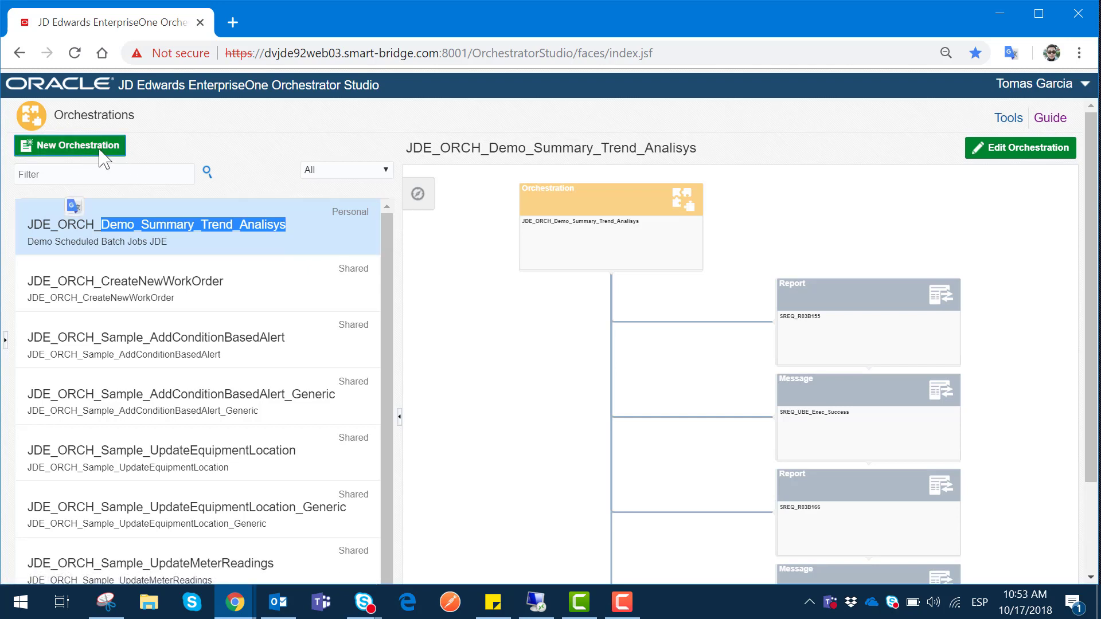
click(102, 153)
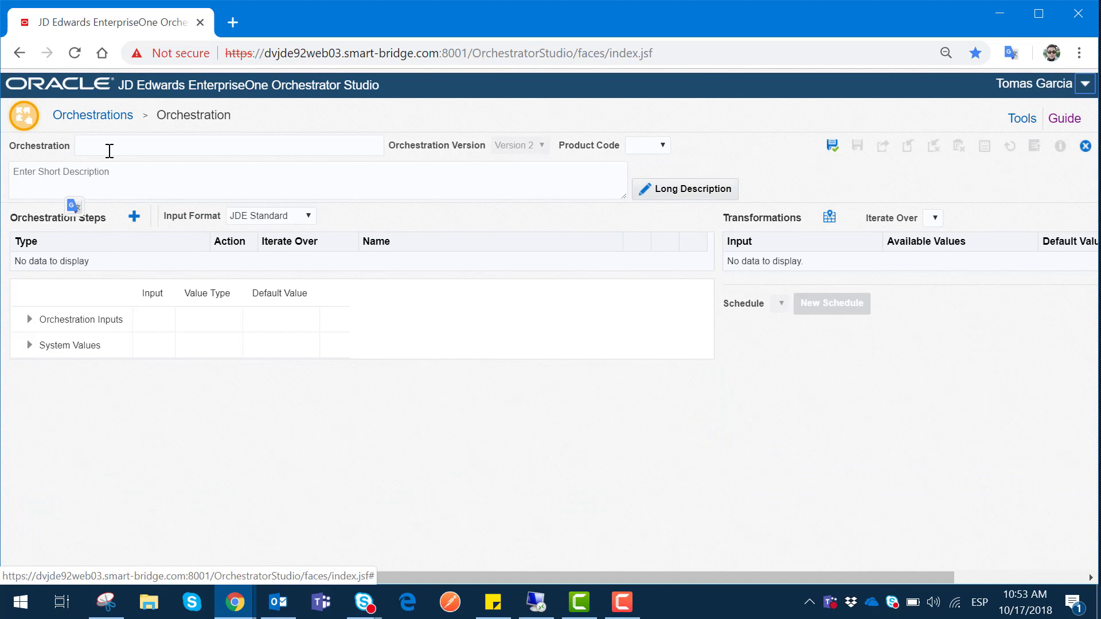
click(109, 151)
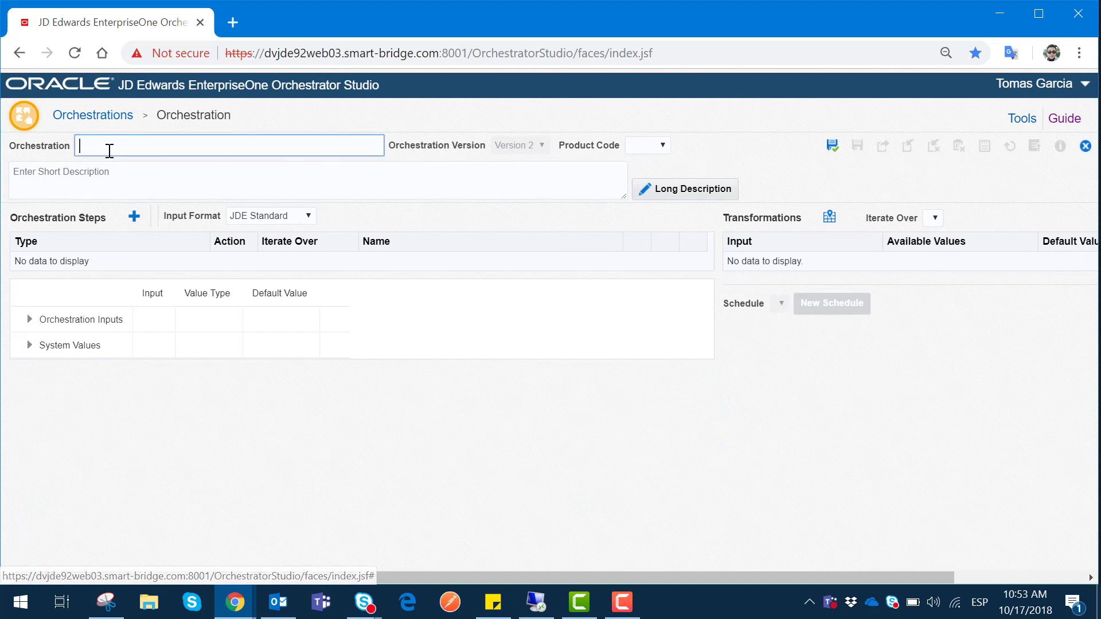
text(Demo)
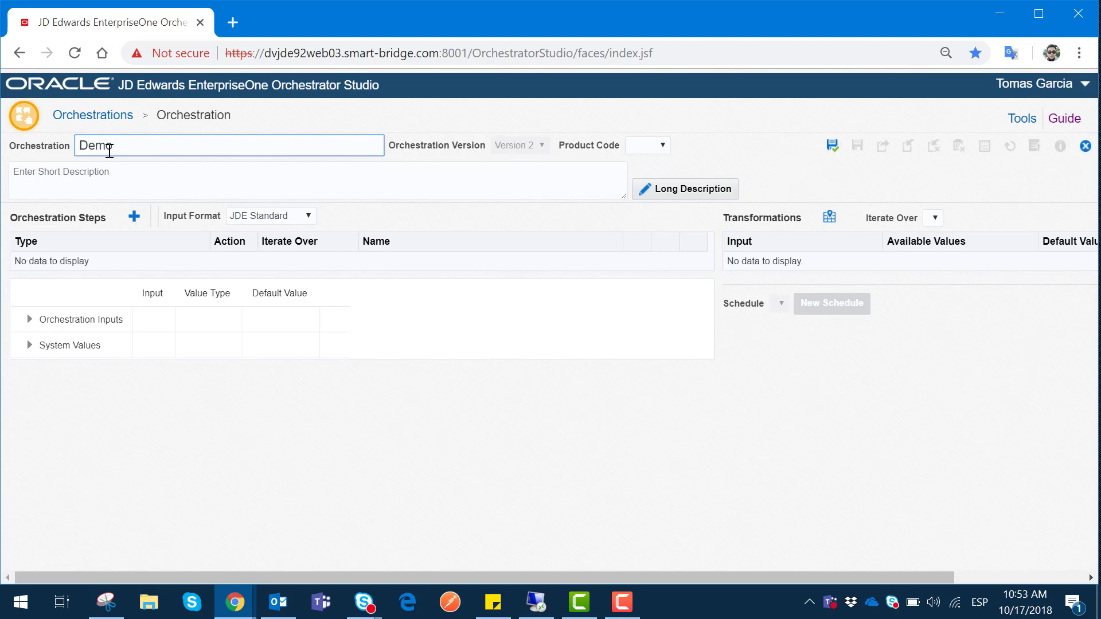
text( Scheduled Batch)
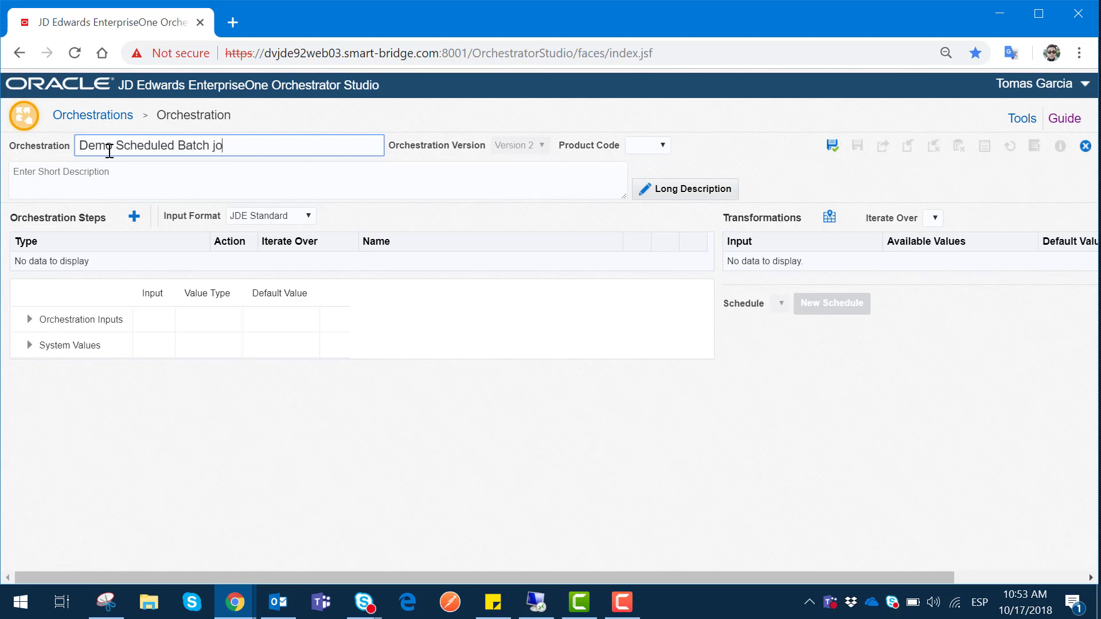
text( Job)
Step: Set the orchestration's product code to 55 and its short description to "Demo for Scheduled Batch Jobs"
key(Tab)
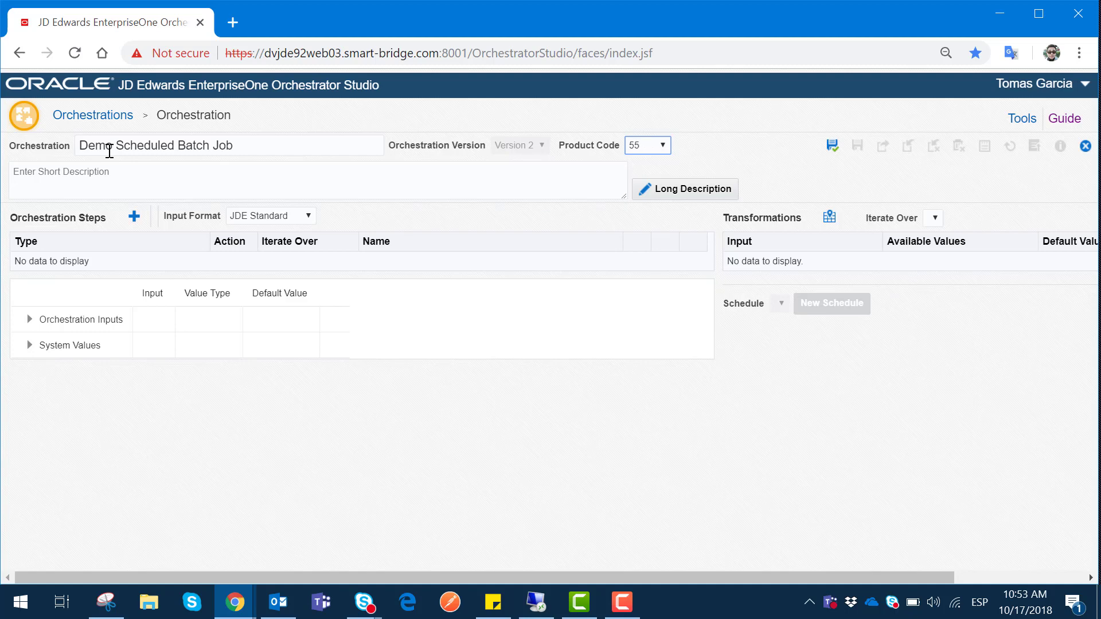
key(Tab)
key(Tab)
text(Demo for Schedu)
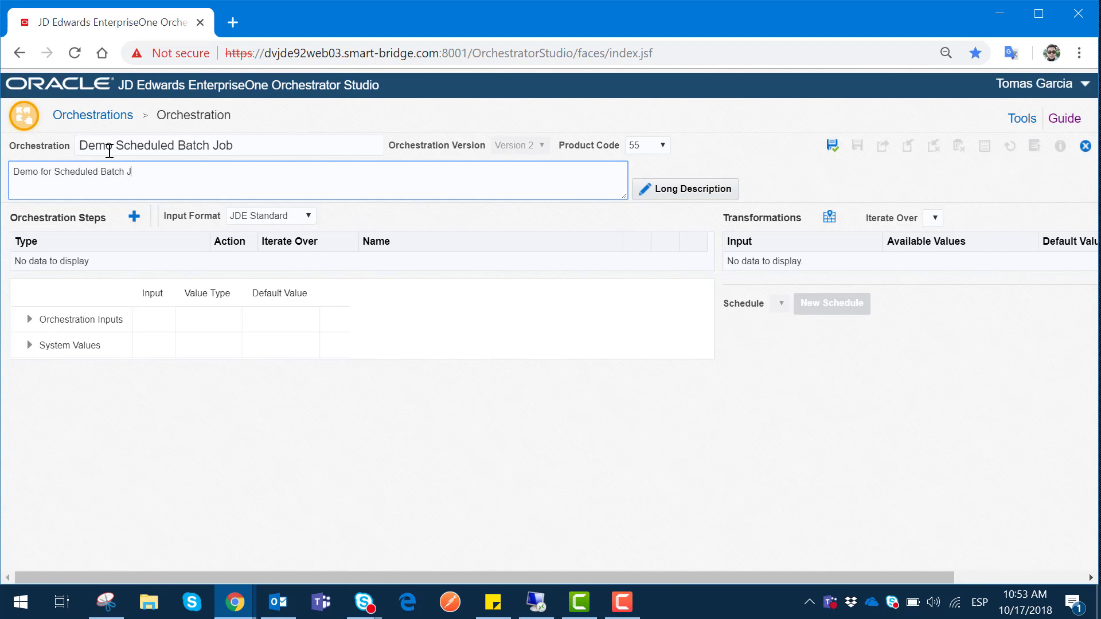
key(Tab)
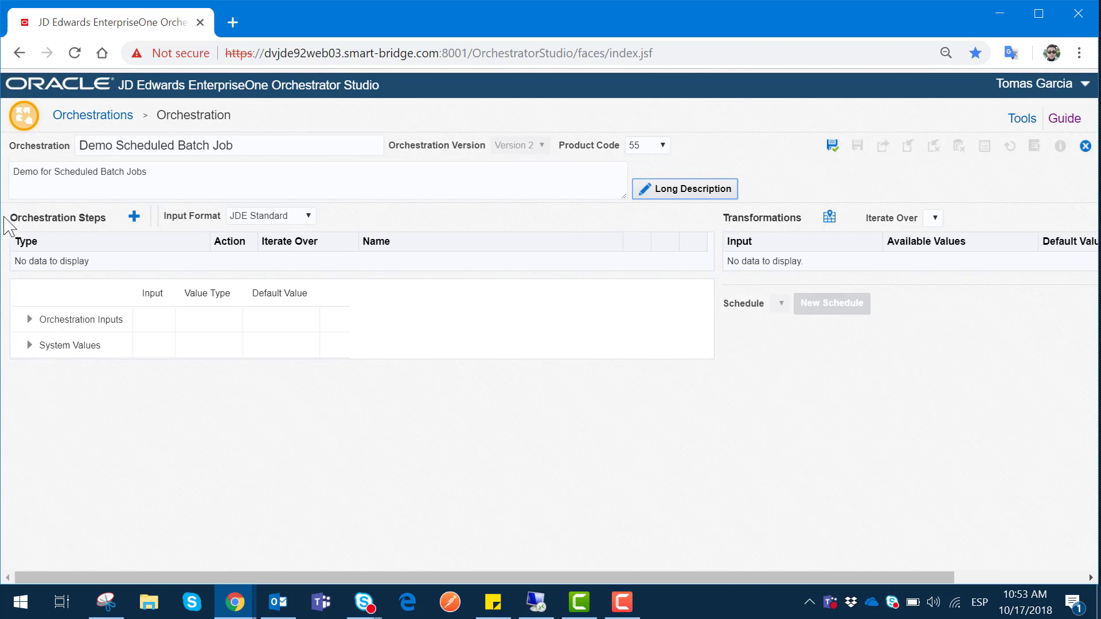
Step: Add a Service Request step to the orchestration and assign SREQ_R03B168 to it
click(137, 216)
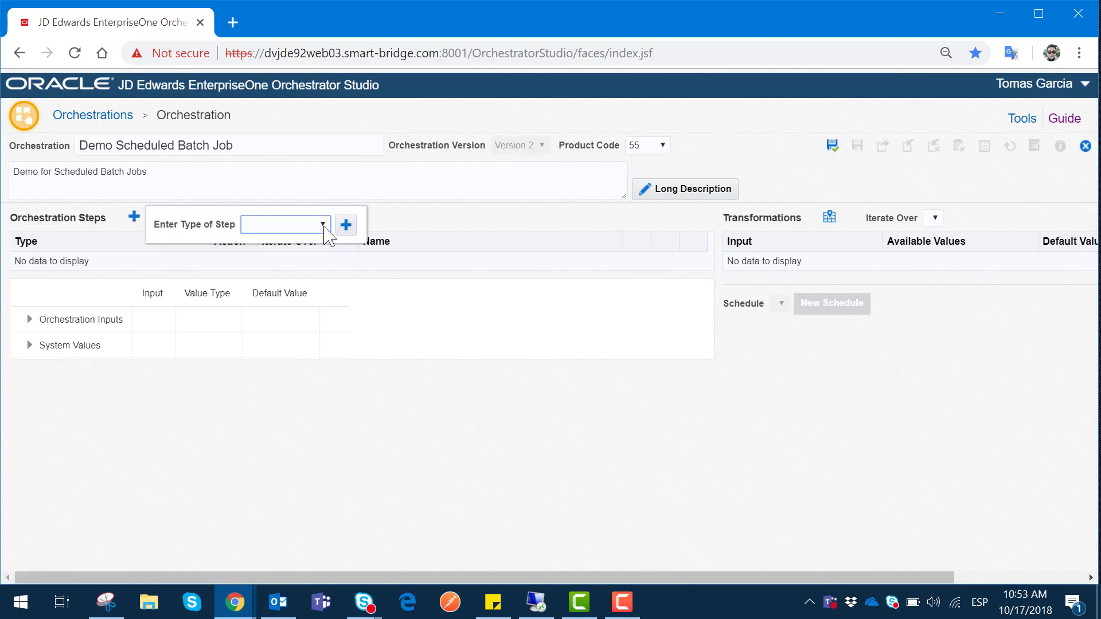
click(323, 225)
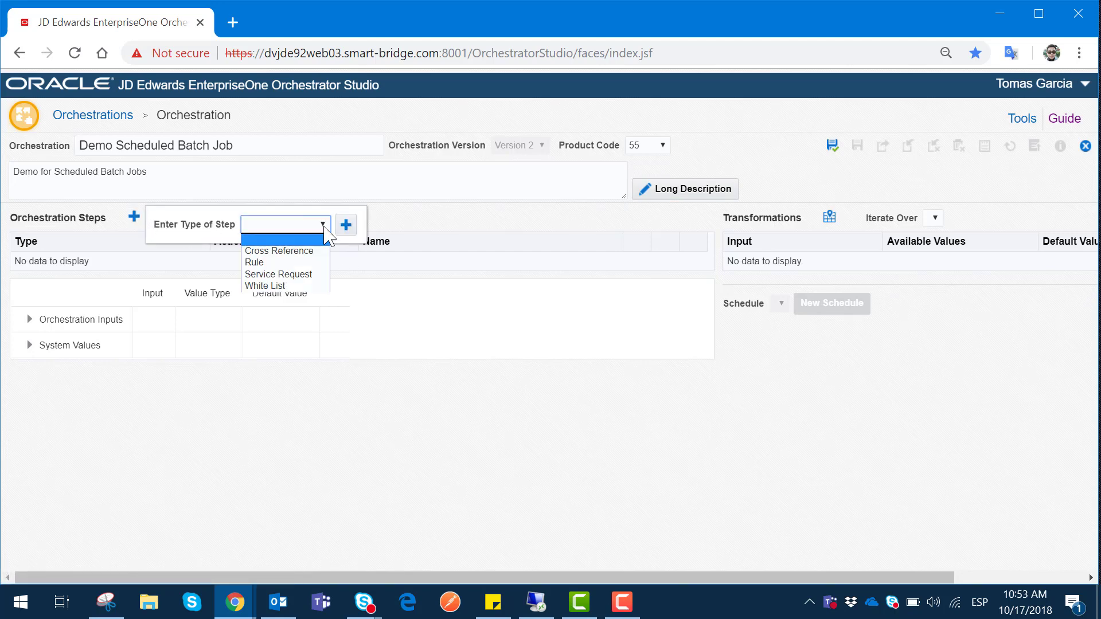
click(317, 275)
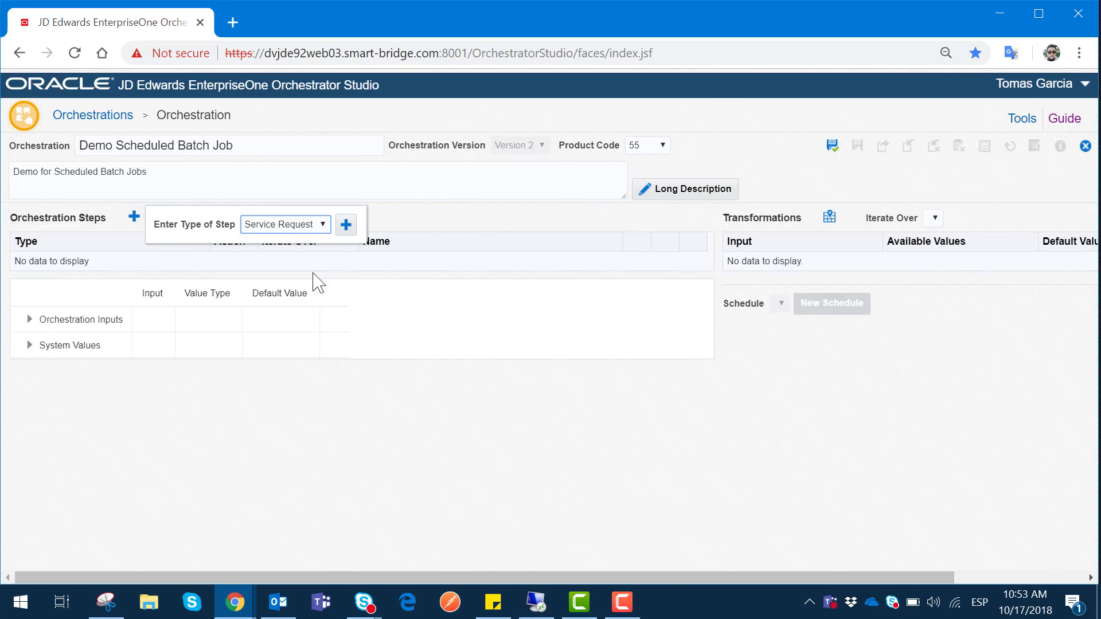
click(346, 226)
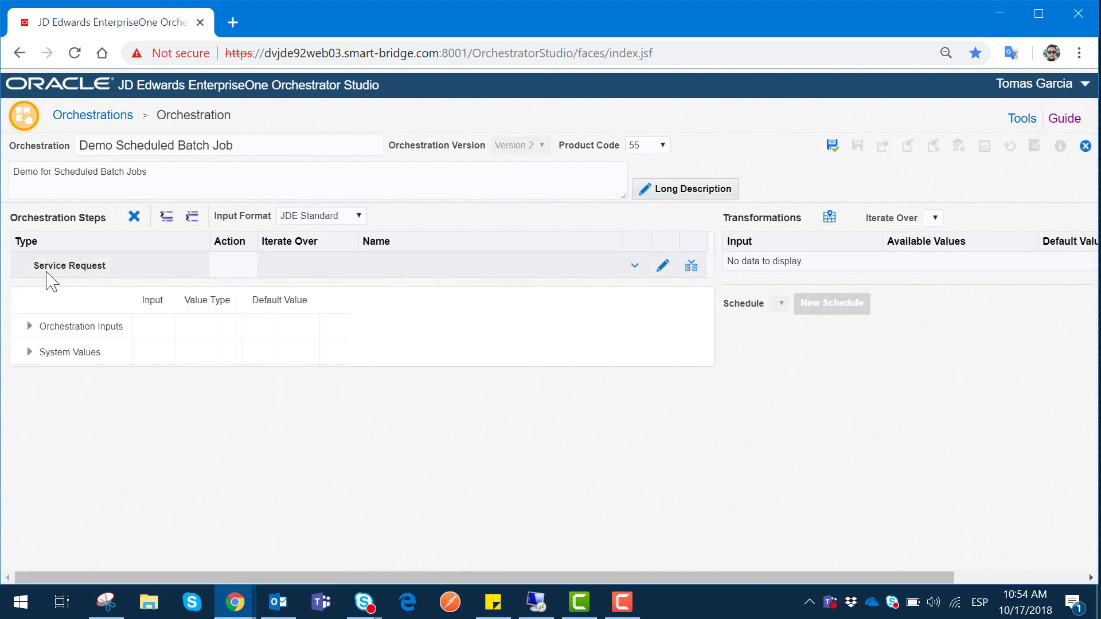
click(636, 267)
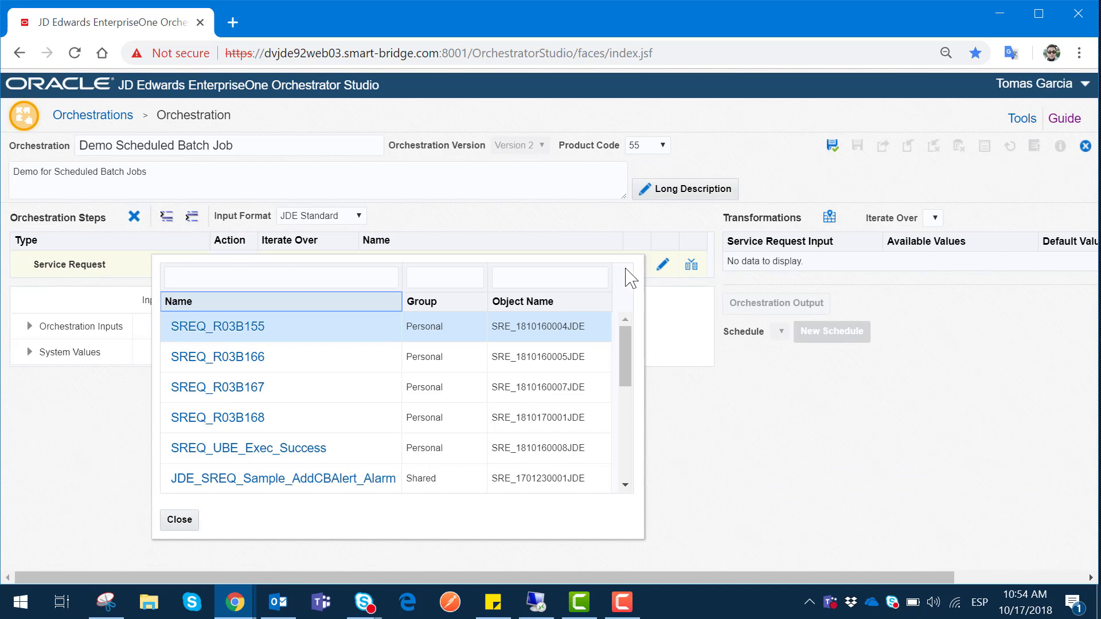
click(238, 419)
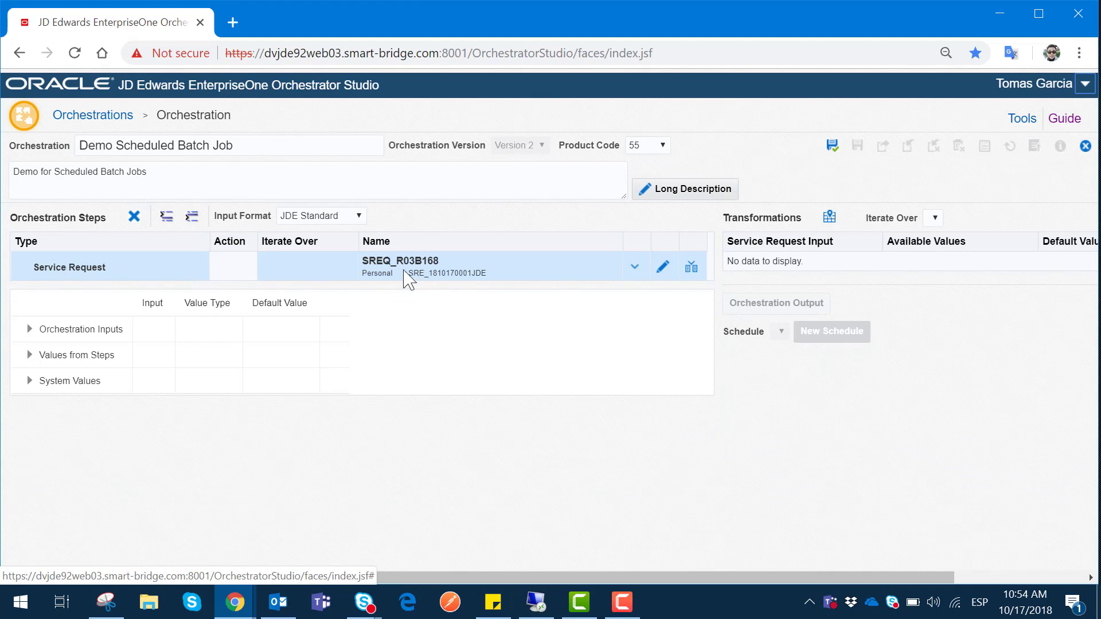
click(494, 284)
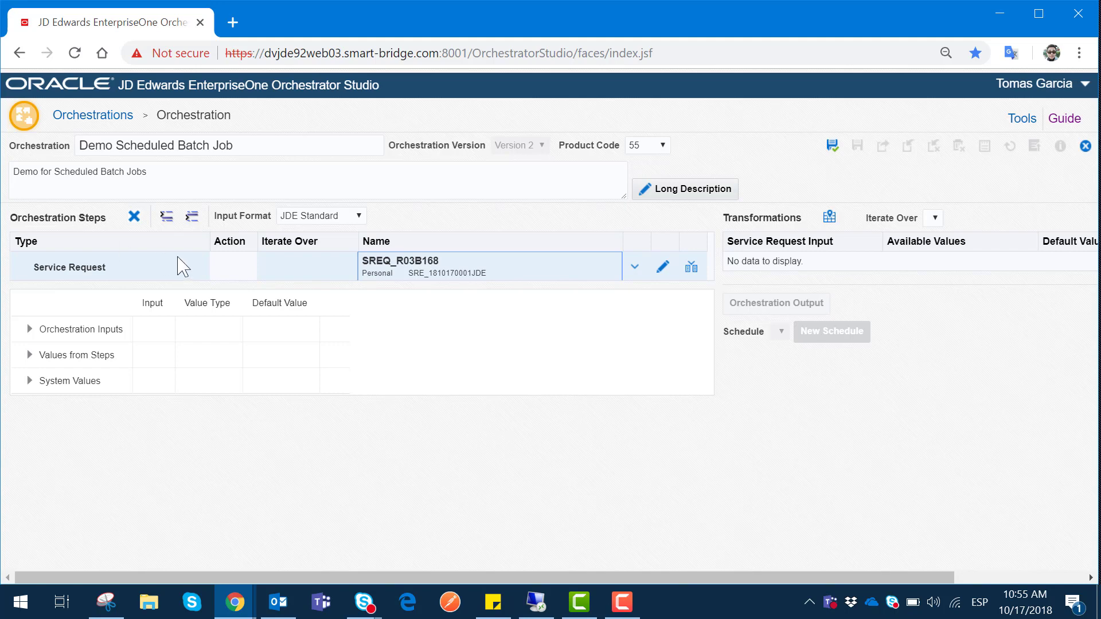
click(167, 220)
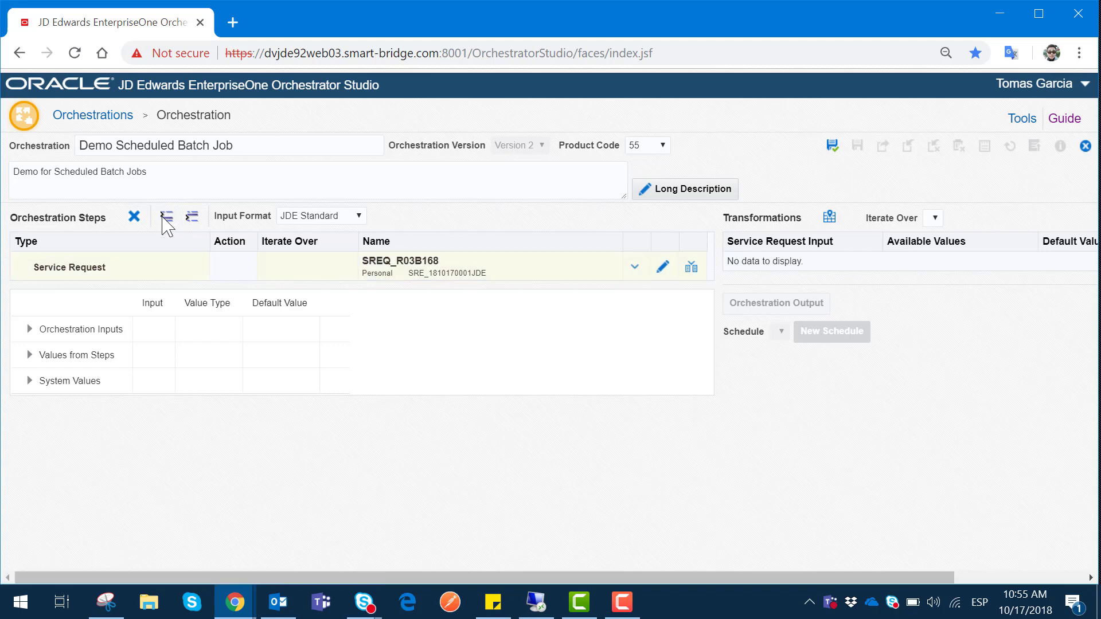
click(296, 228)
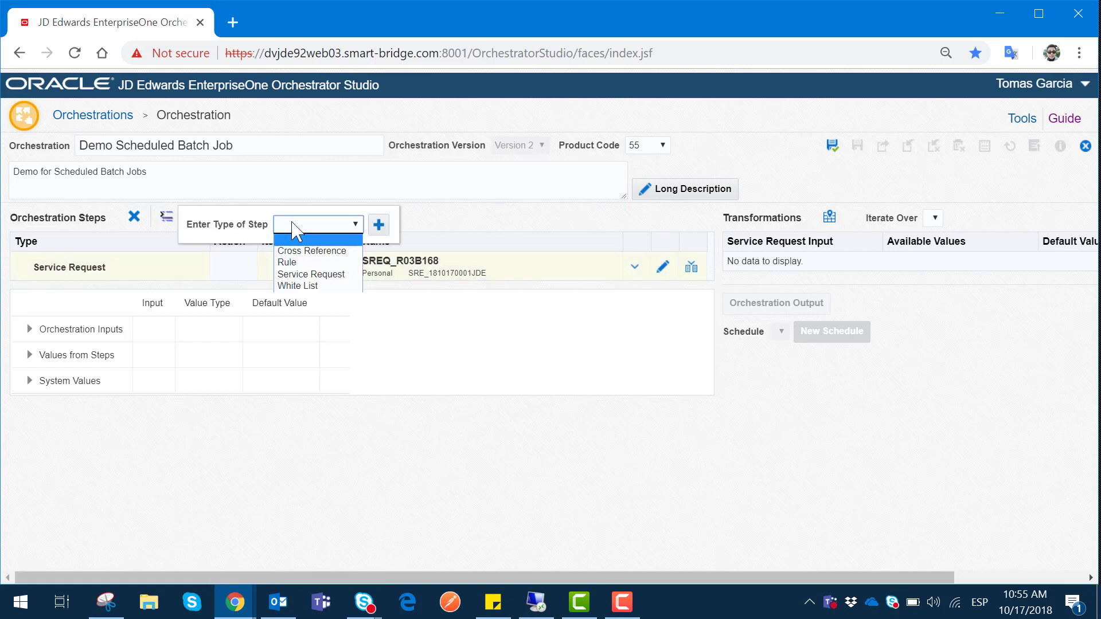
click(339, 274)
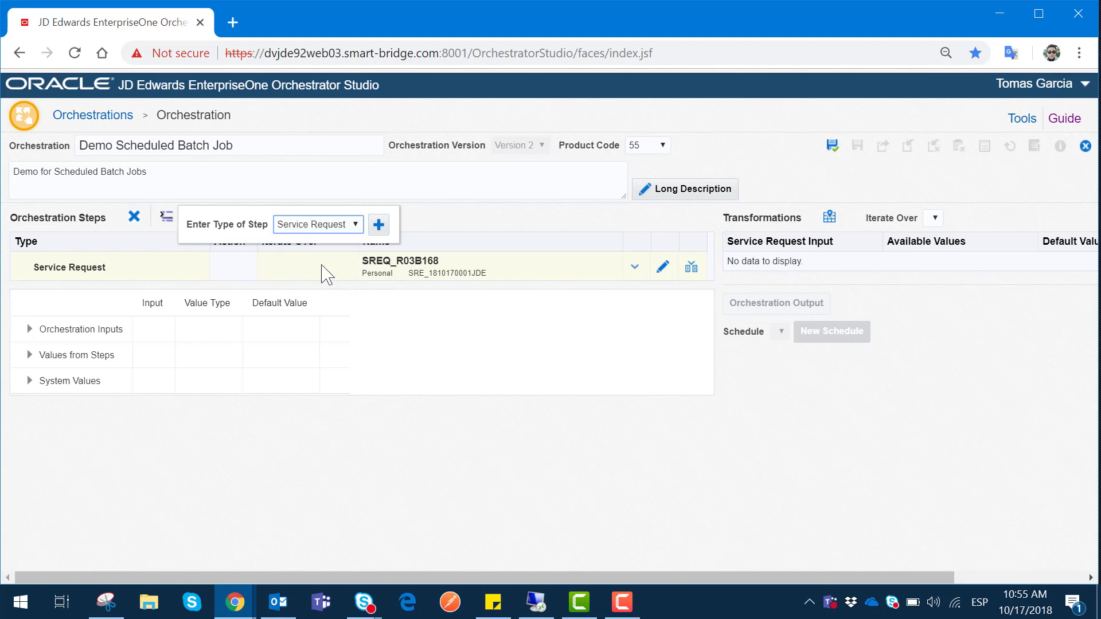
click(379, 226)
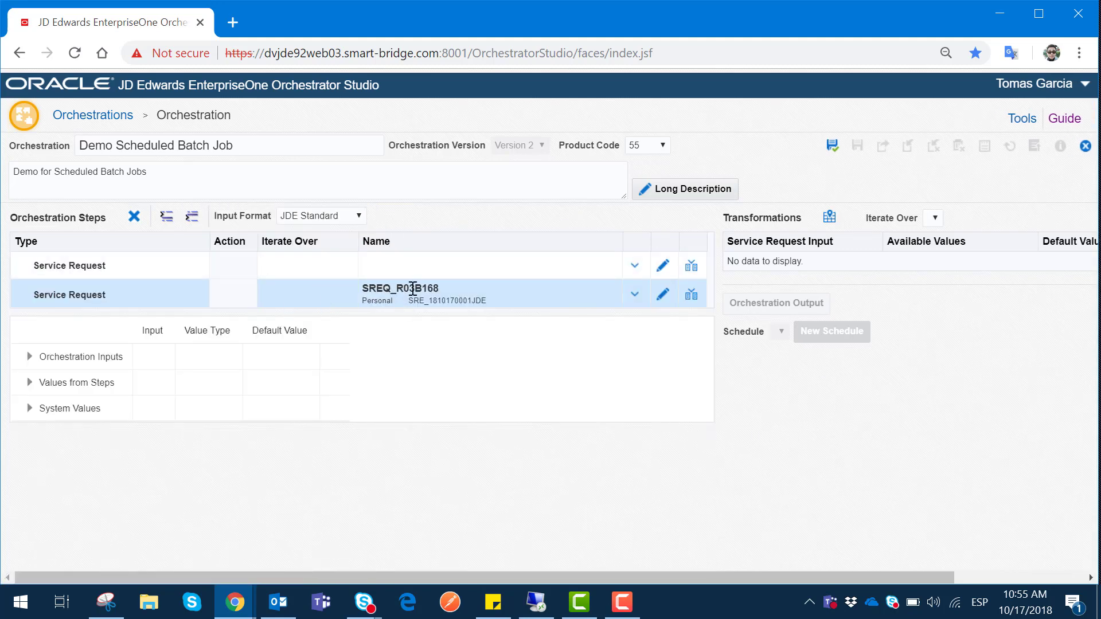
click(427, 275)
click(634, 267)
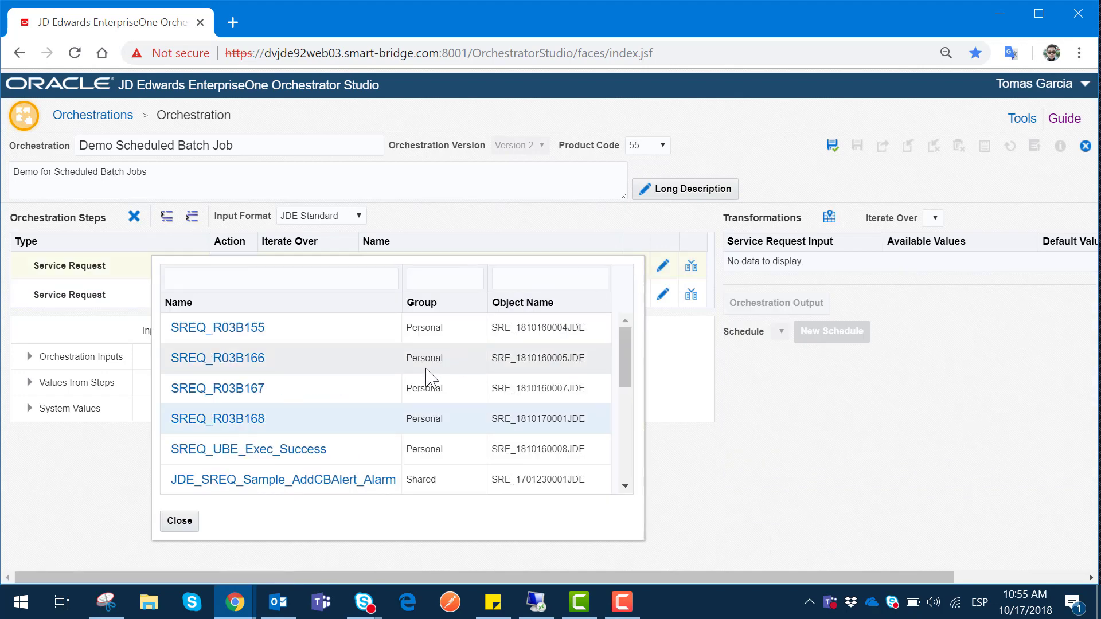
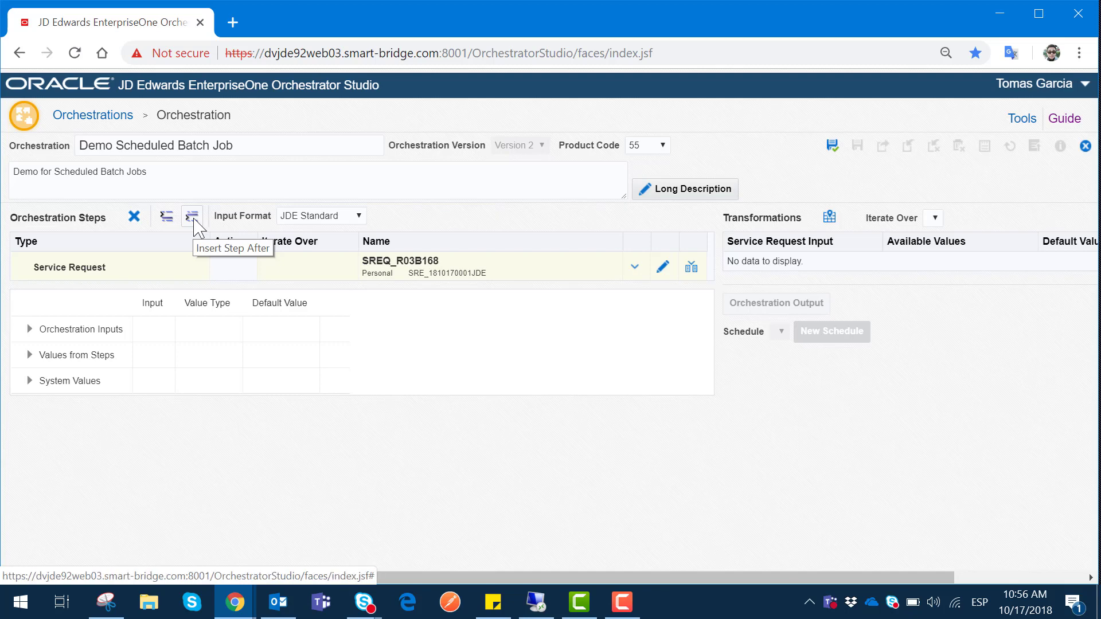
Step: Insert a Service Request step after SREQ_R03B168 and assign SREQ_UBE_Exec_Success to it
click(192, 216)
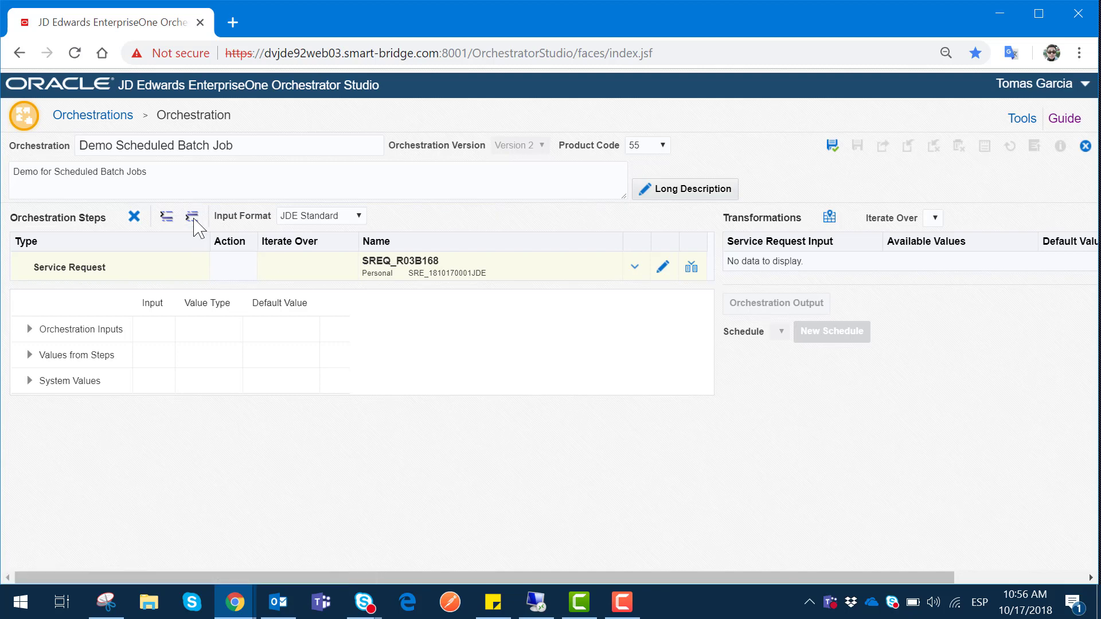
click(340, 231)
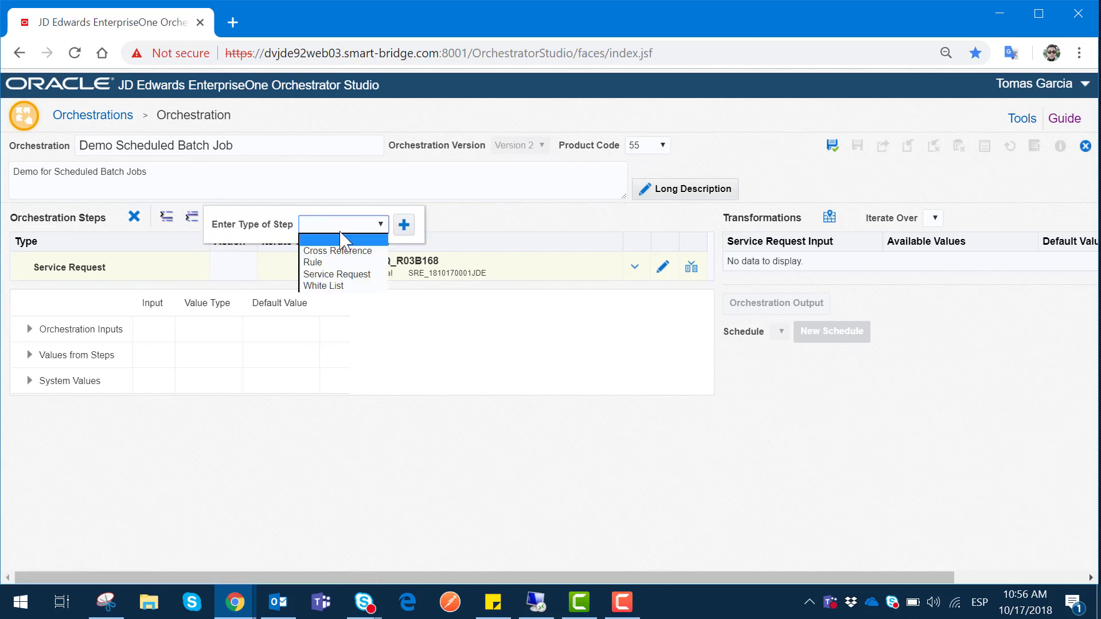
click(356, 275)
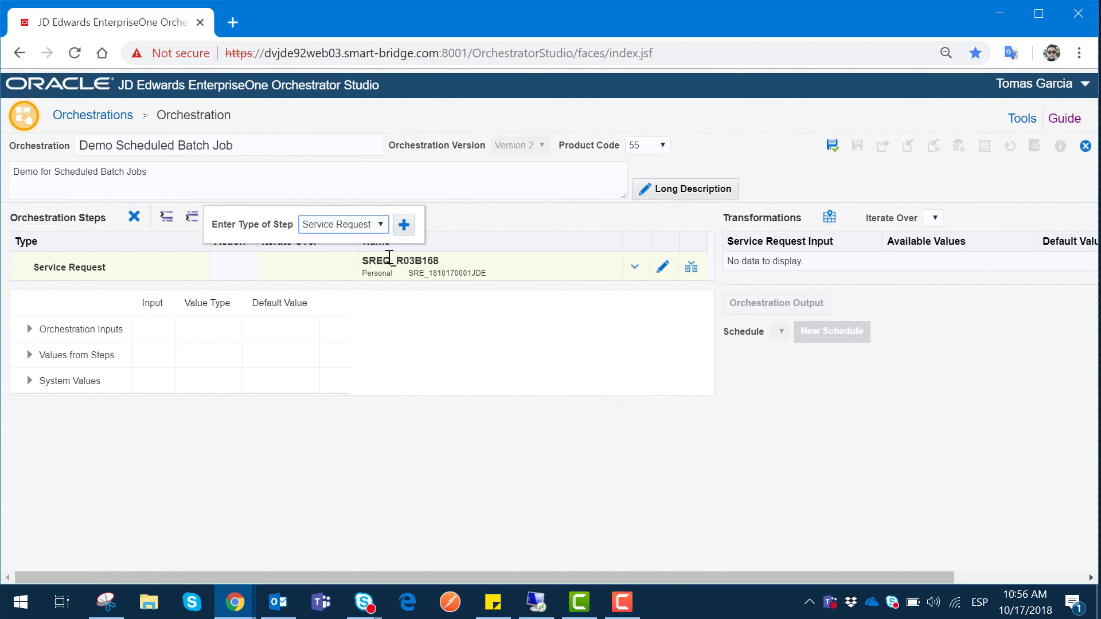
click(405, 226)
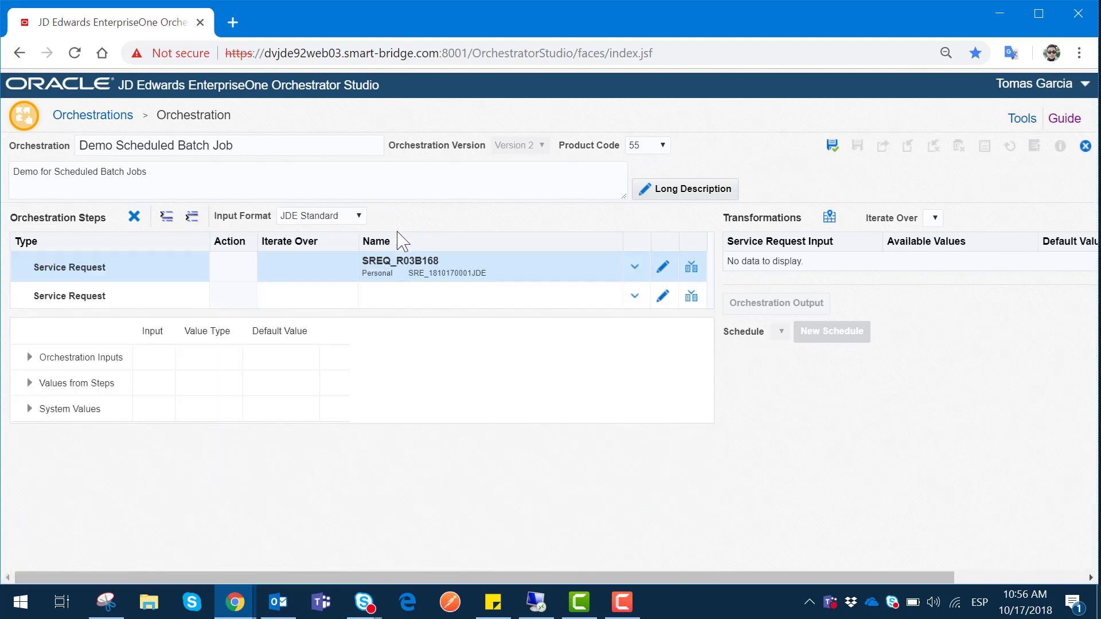
click(634, 295)
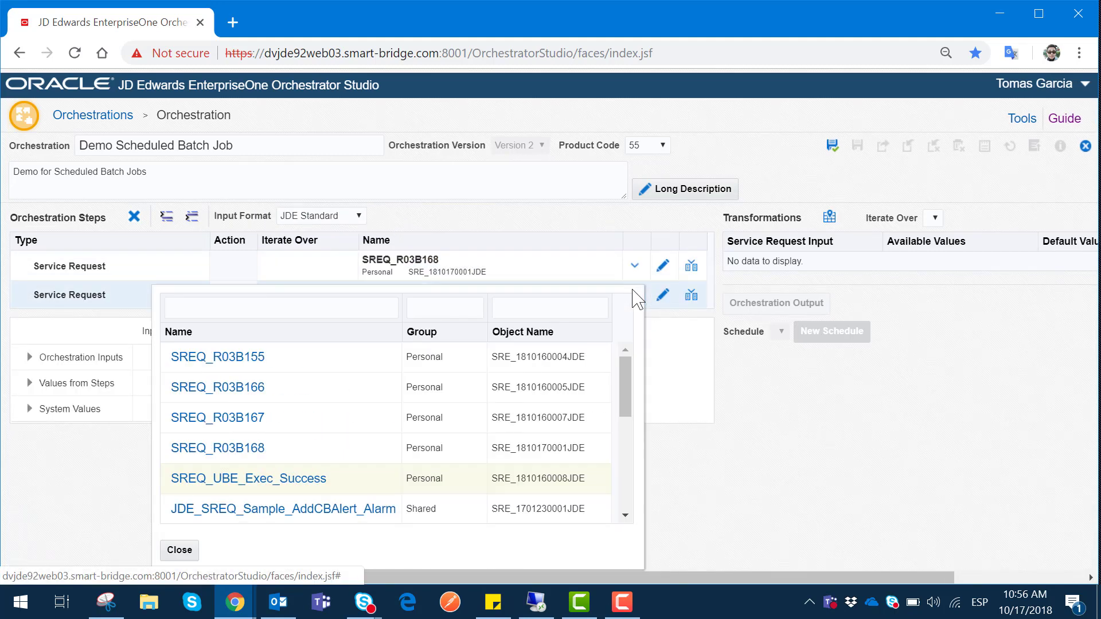
click(259, 479)
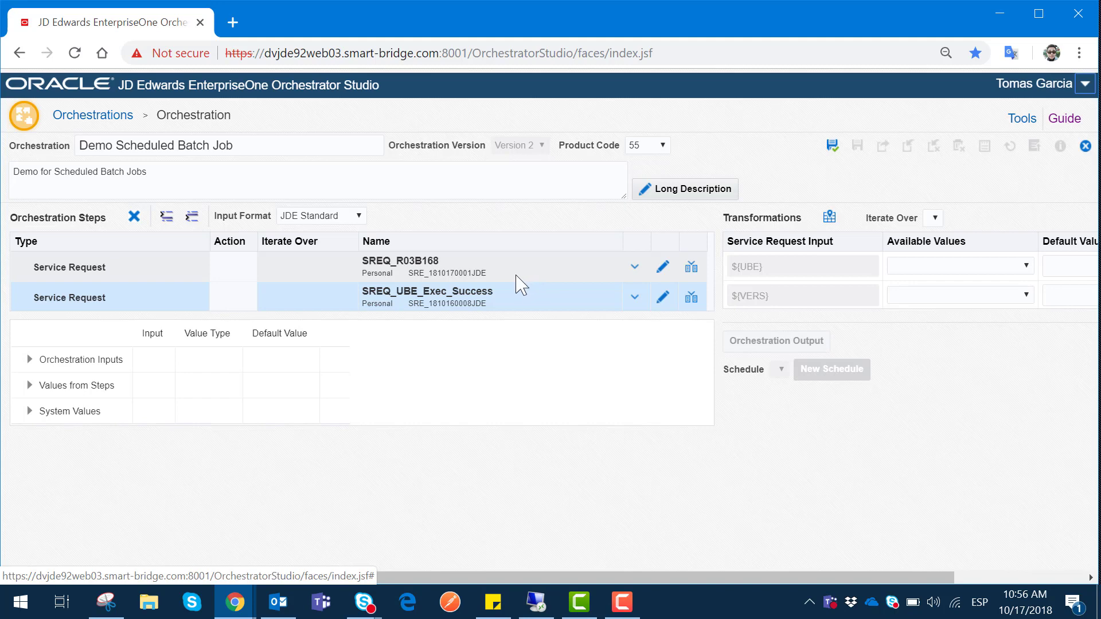
click(435, 263)
click(493, 302)
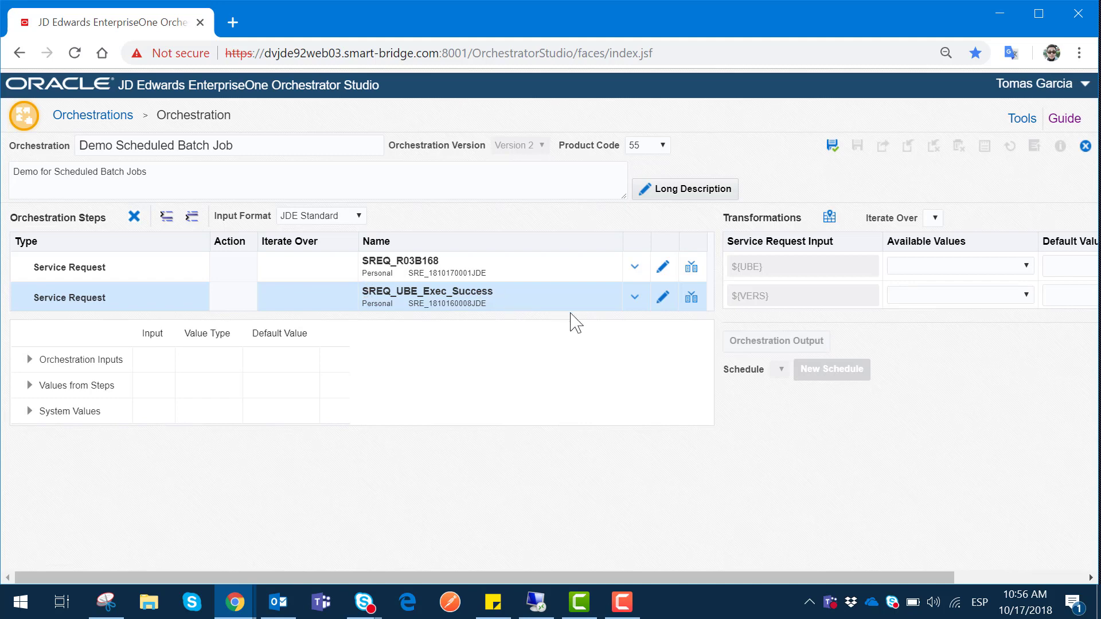
click(586, 277)
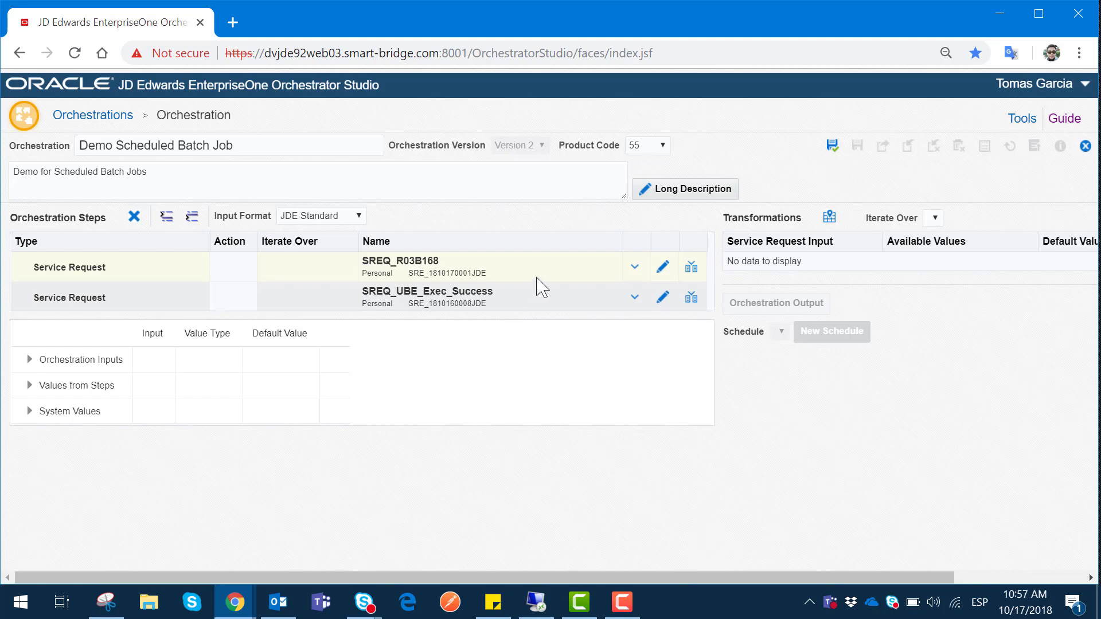
click(614, 274)
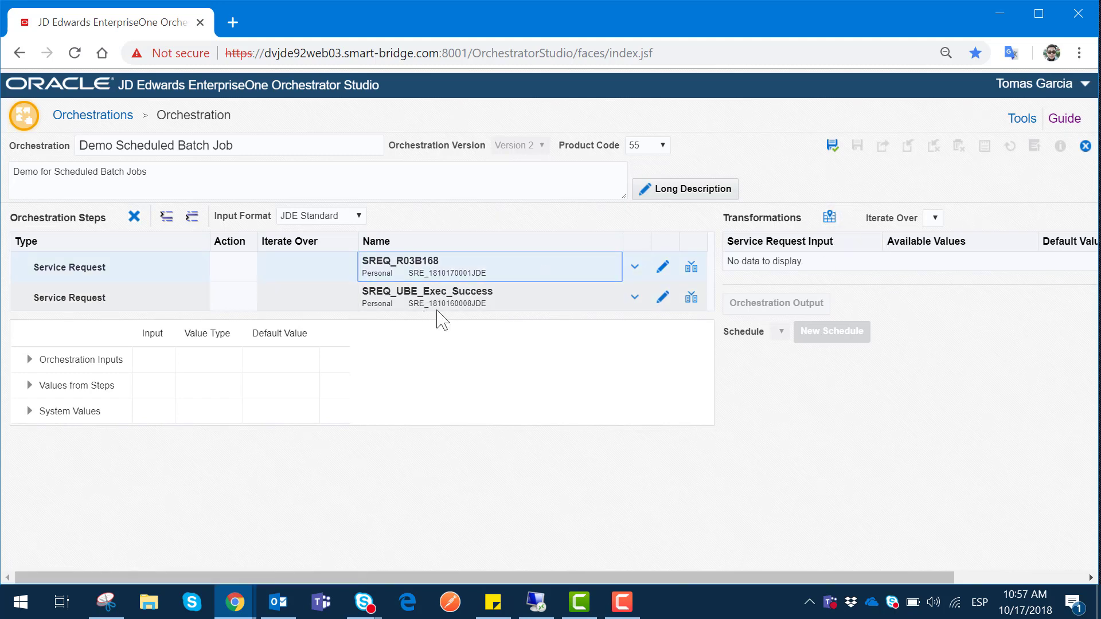
Step: For the SREQ_UBE_Exec_Success step, map the UBE input to SREQ_R03B168.reportName and the VERS input to SREQ_R03B168.reportVersion
click(362, 304)
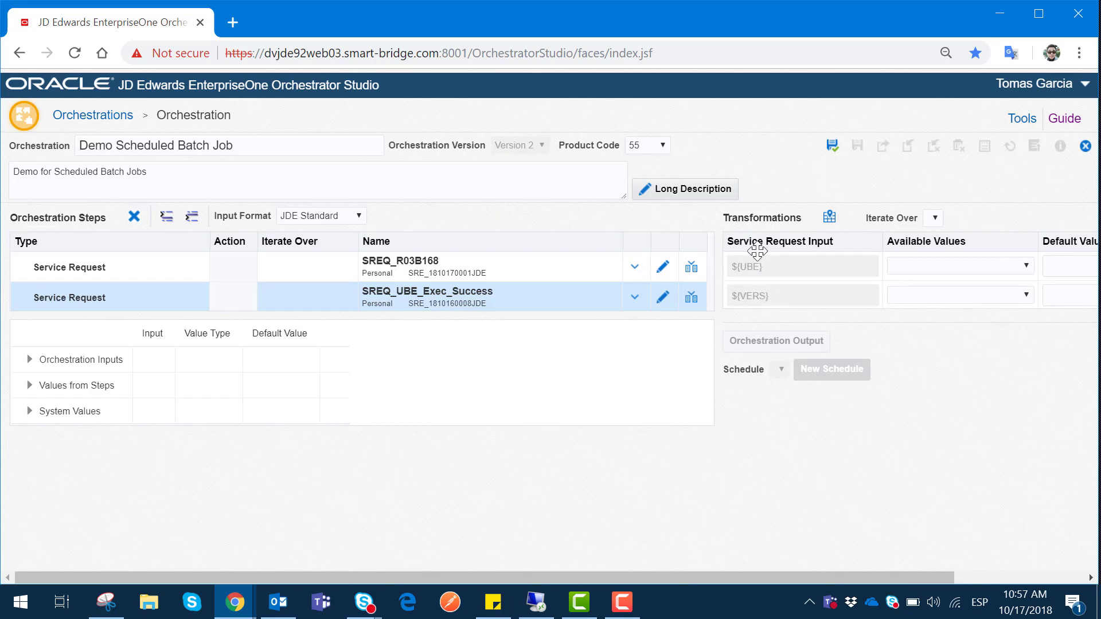
click(924, 267)
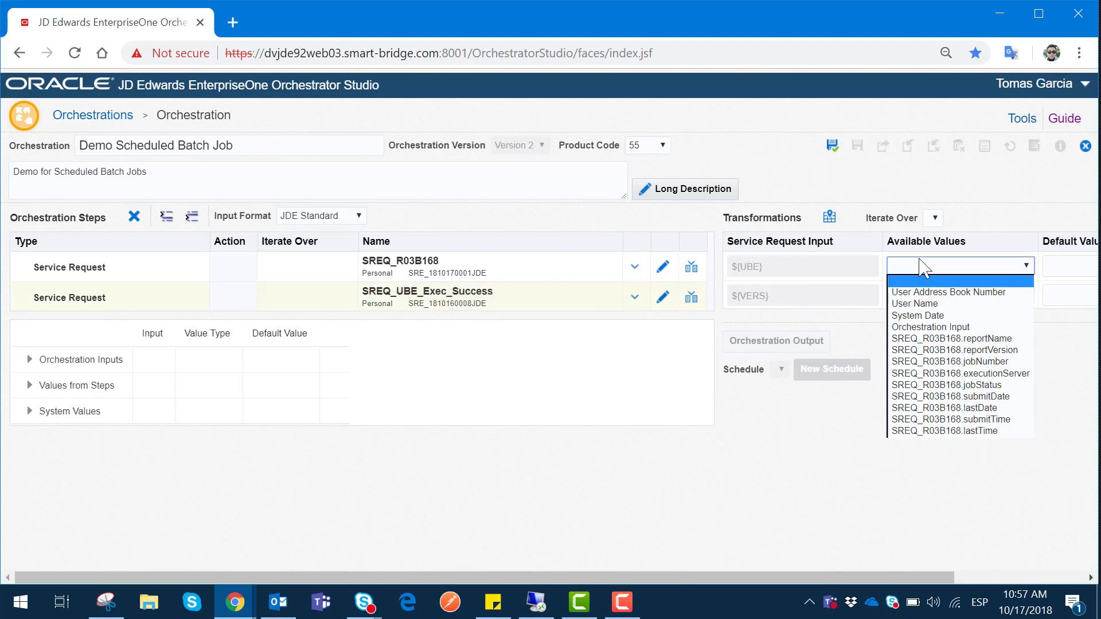
click(1009, 339)
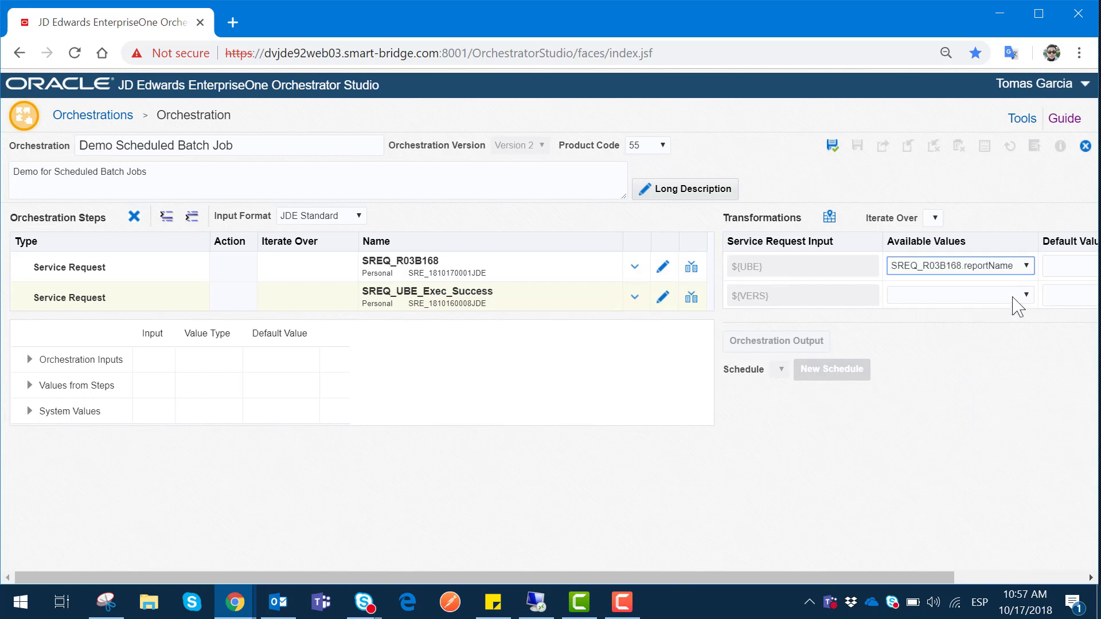
click(1026, 295)
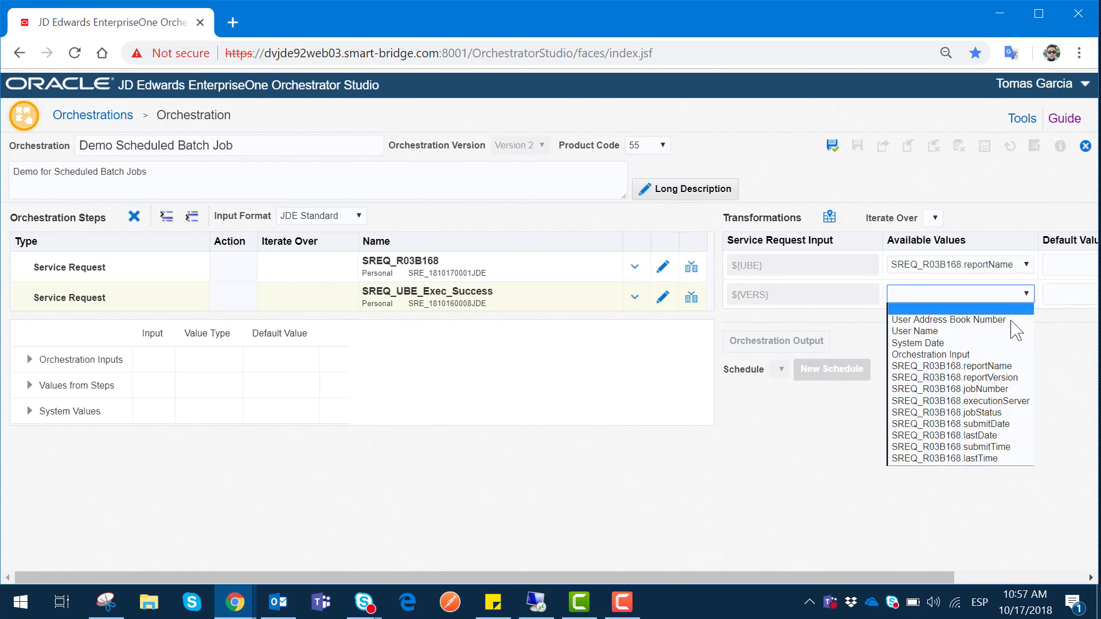
click(1009, 379)
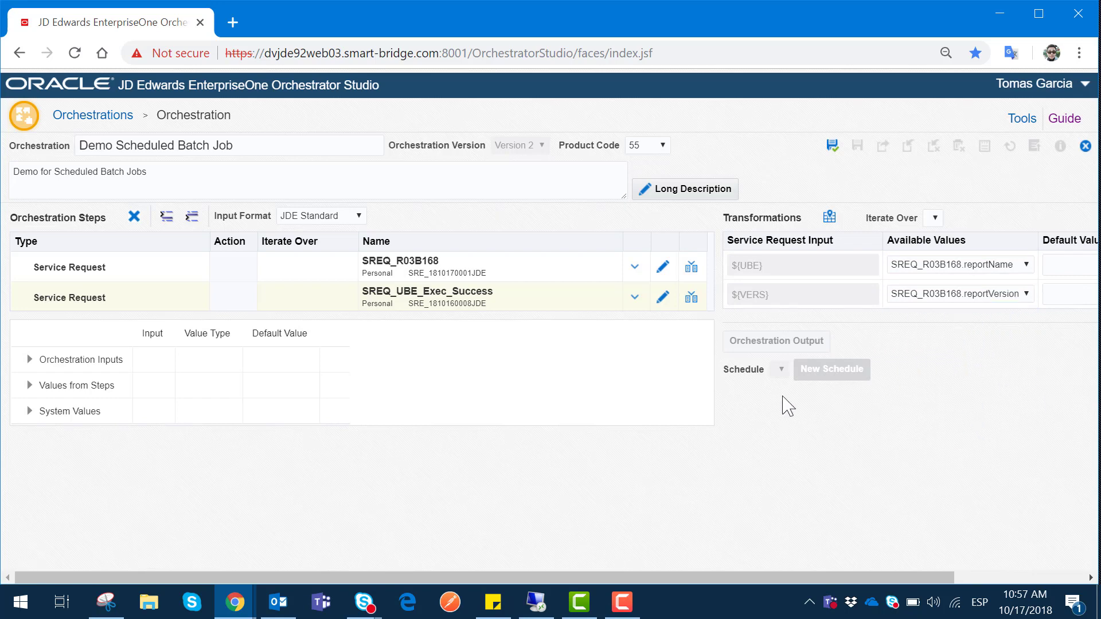
Step: Save the Demo Scheduled Batch Job orchestration
click(830, 151)
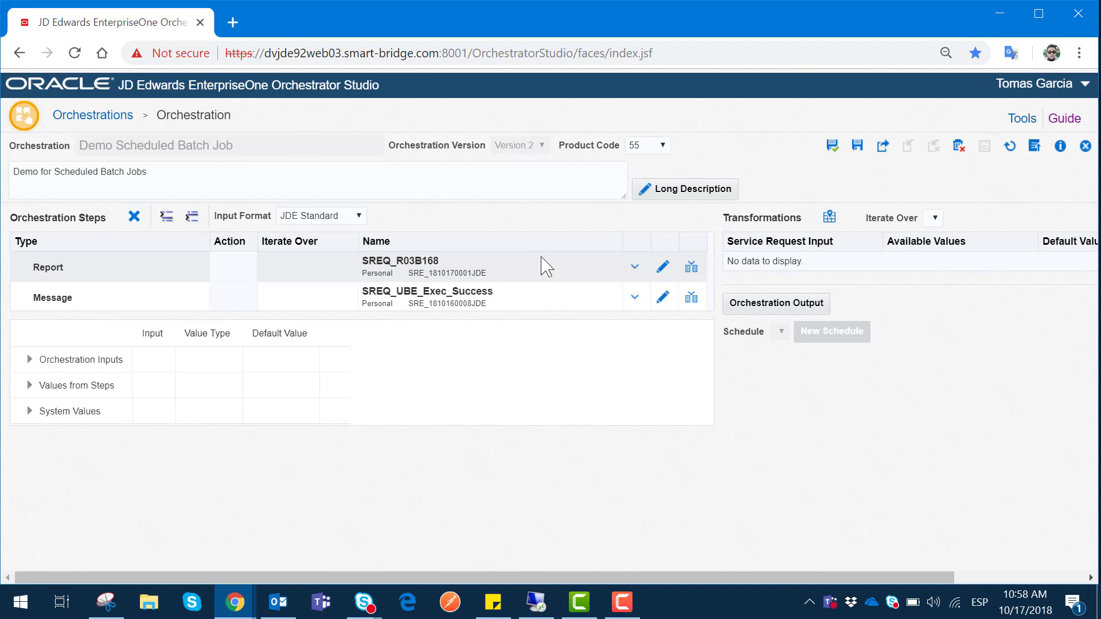
Step: Examine the orchestration's output page with its Manipulate Output script, and the input mappings of its SREQ_UBE_Exec_Success step
click(763, 310)
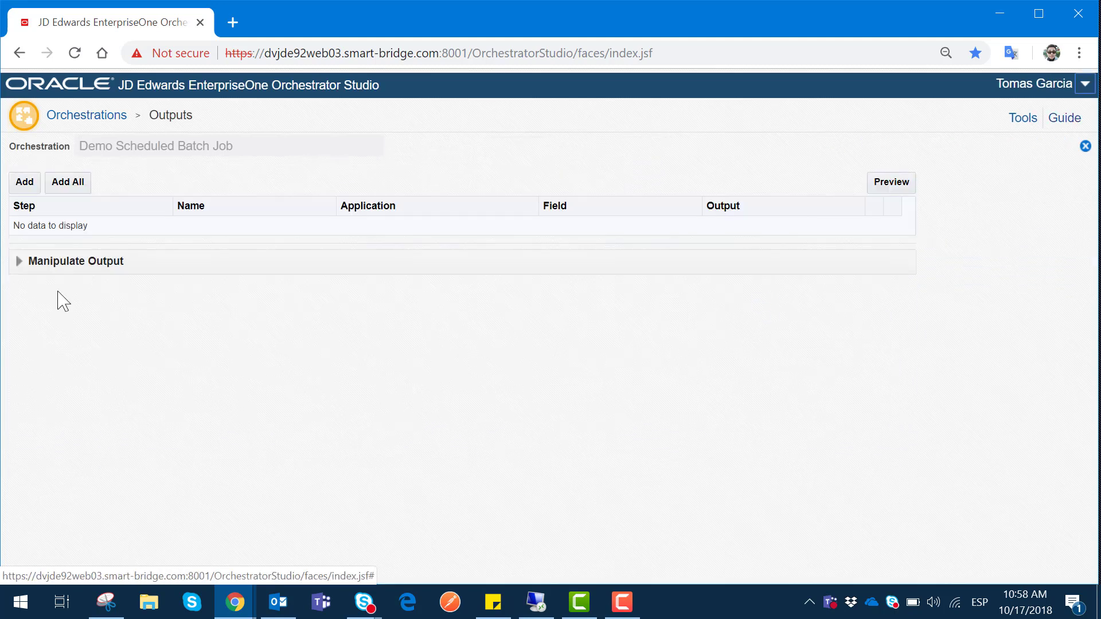
click(20, 262)
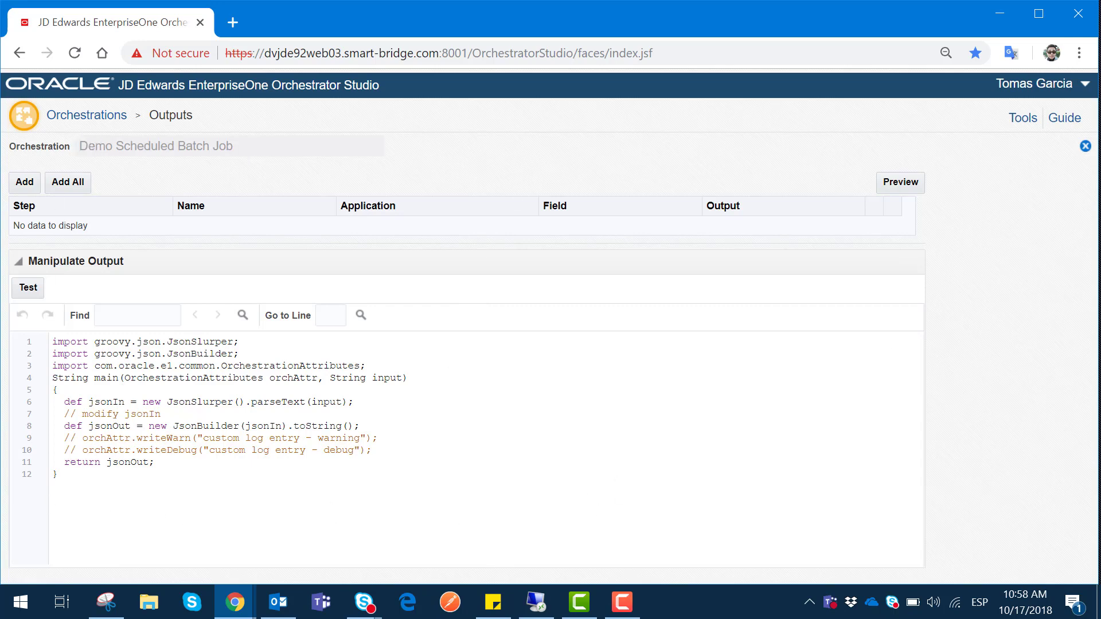
click(1086, 146)
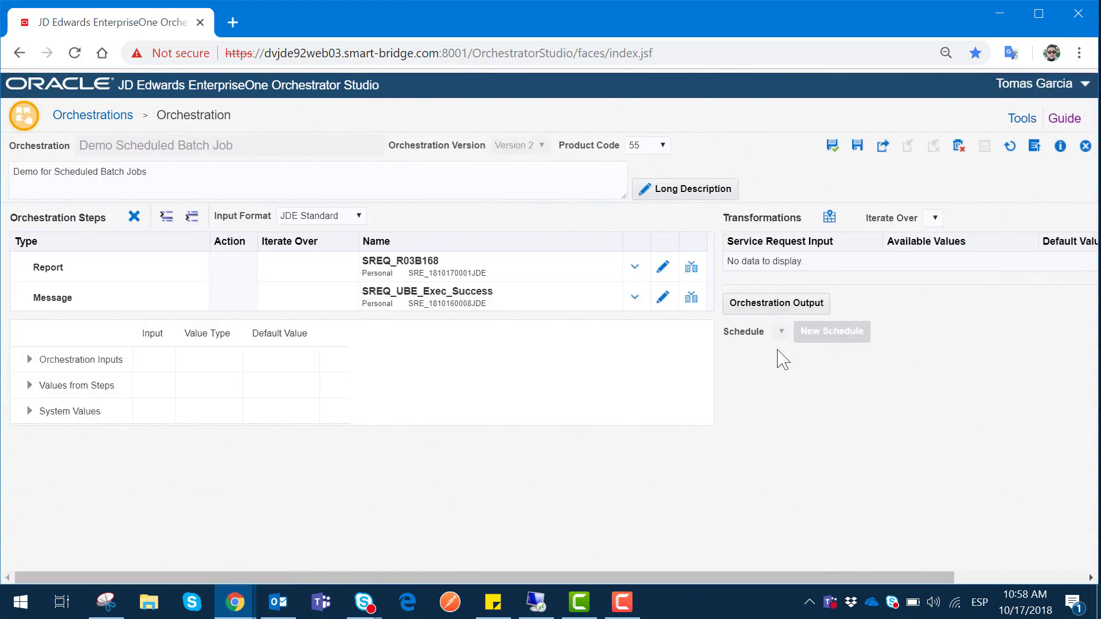
click(216, 264)
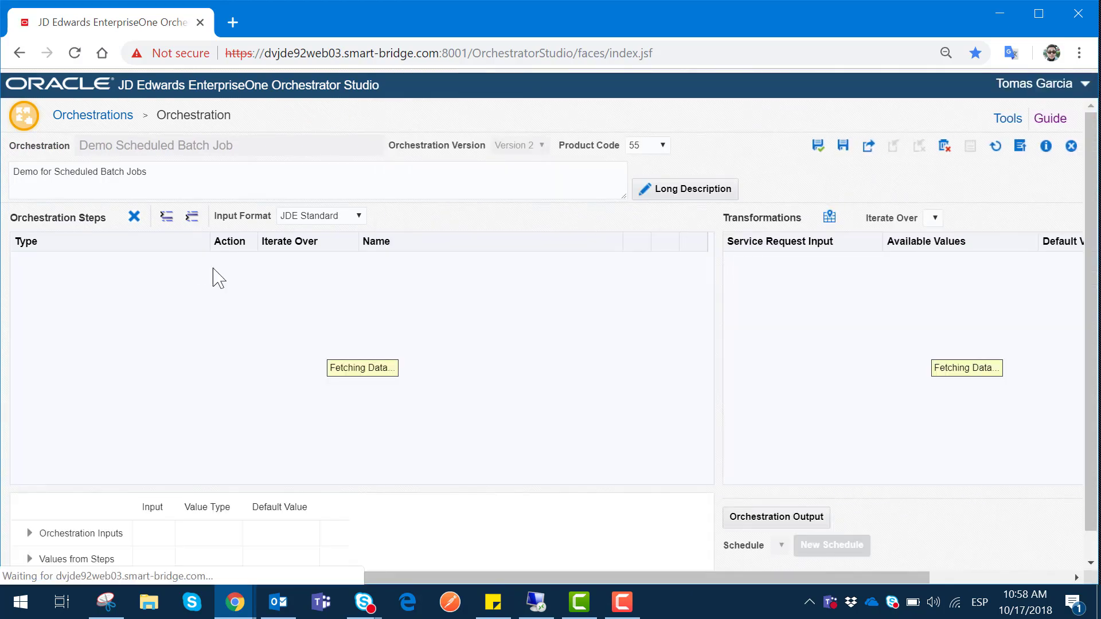
key(Down)
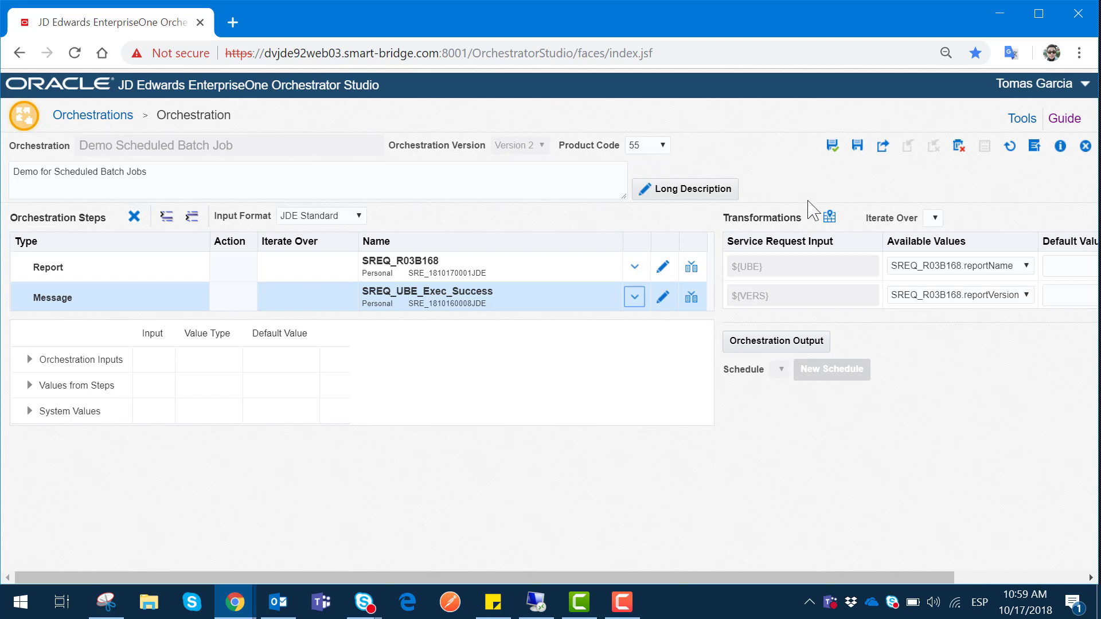
Step: Open the Orchestrator Client from the Studio's tools and sign in to environment JDV920 with role *ALL using the prefilled credentials
click(1023, 120)
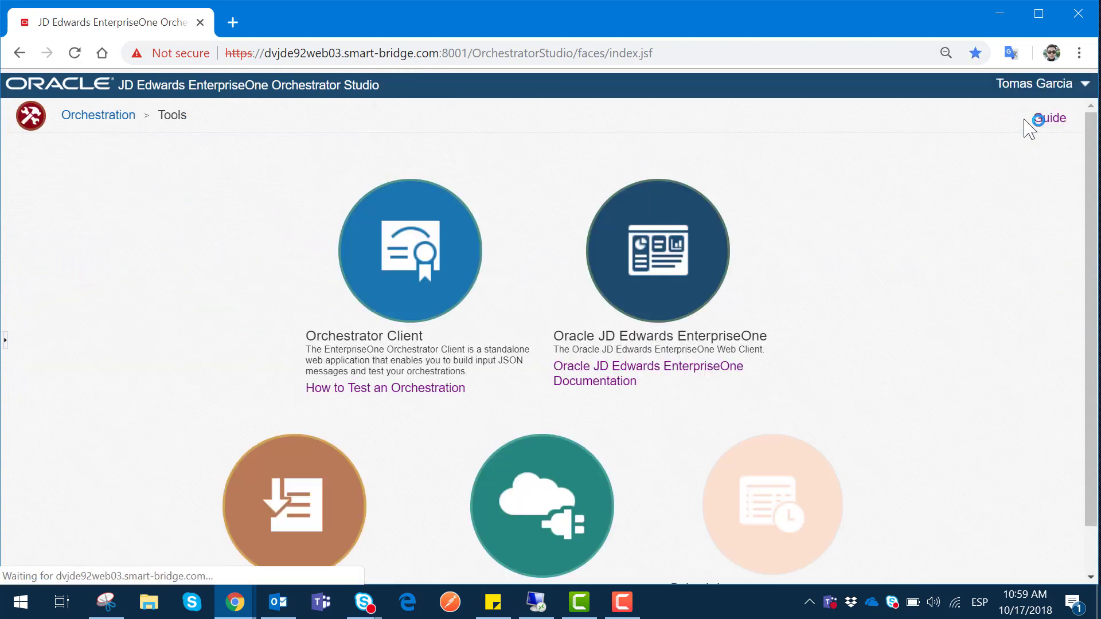
click(422, 245)
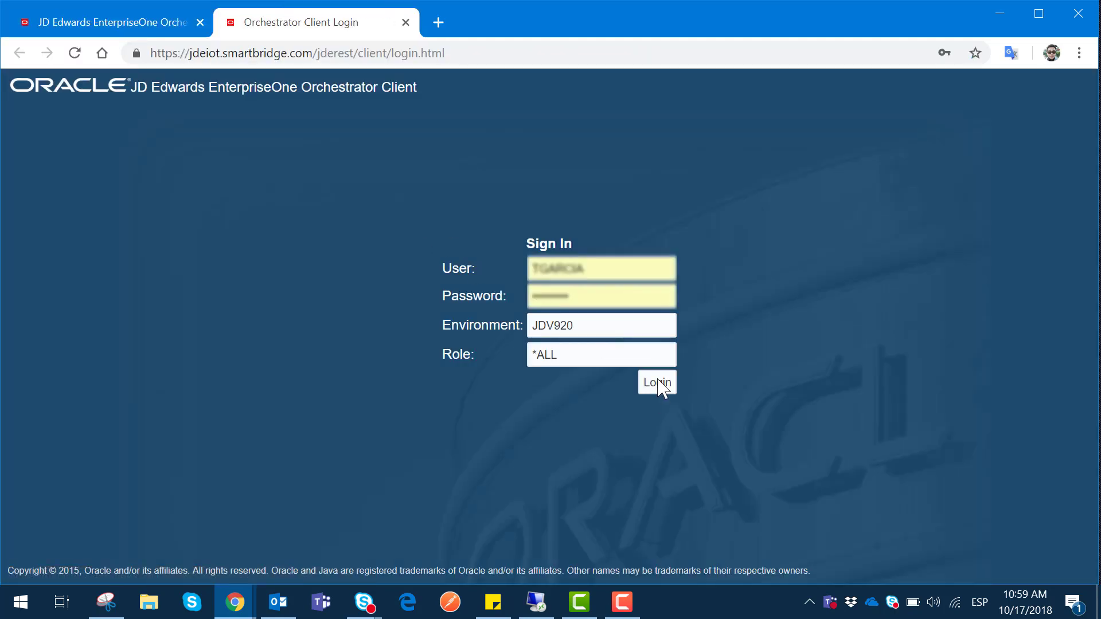
click(659, 384)
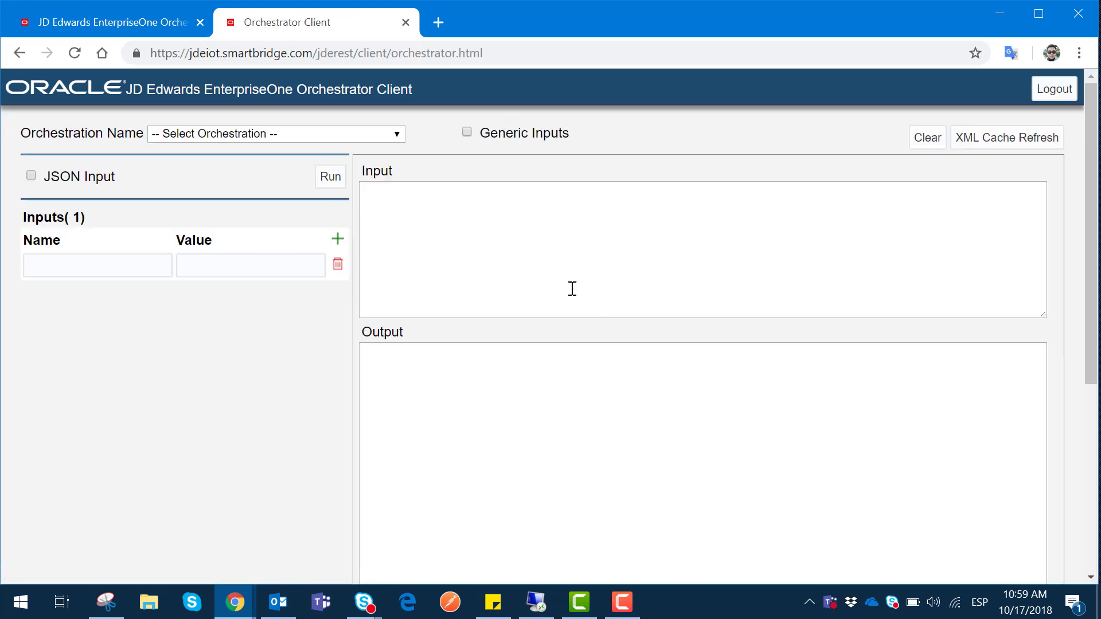
Step: Select the Demo Scheduled Batch Job orchestration for testing in the Orchestrator Client
click(400, 136)
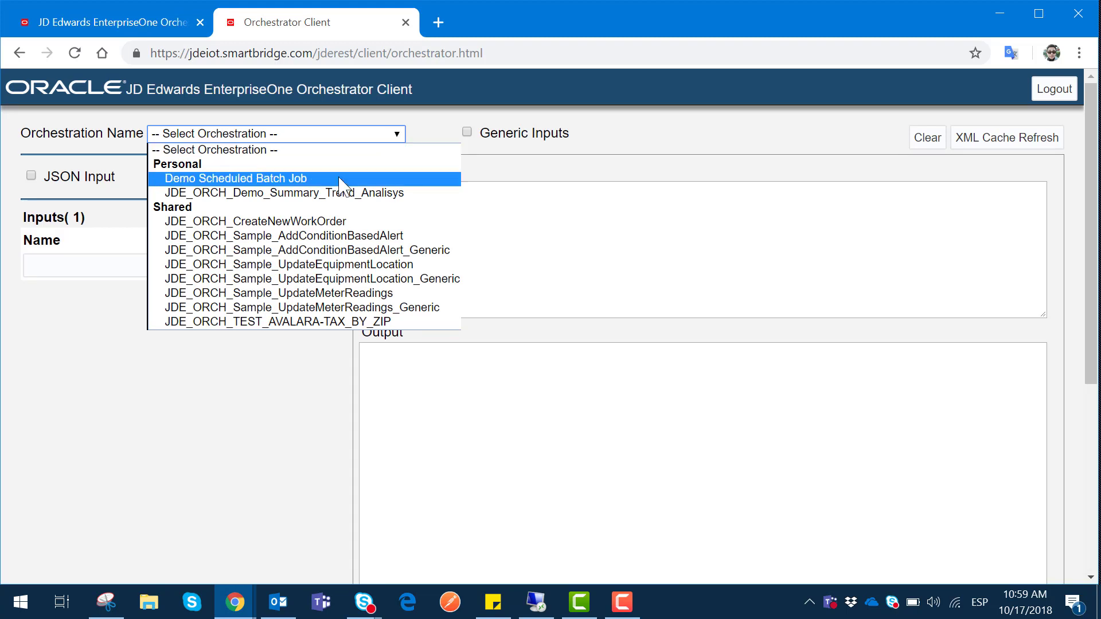
click(283, 182)
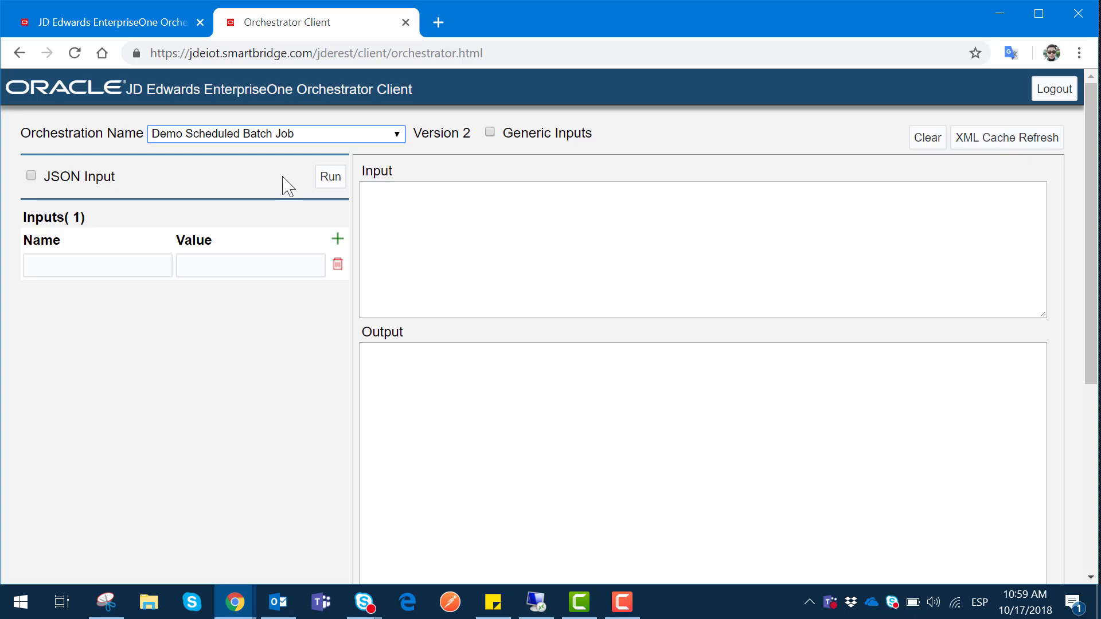
click(115, 26)
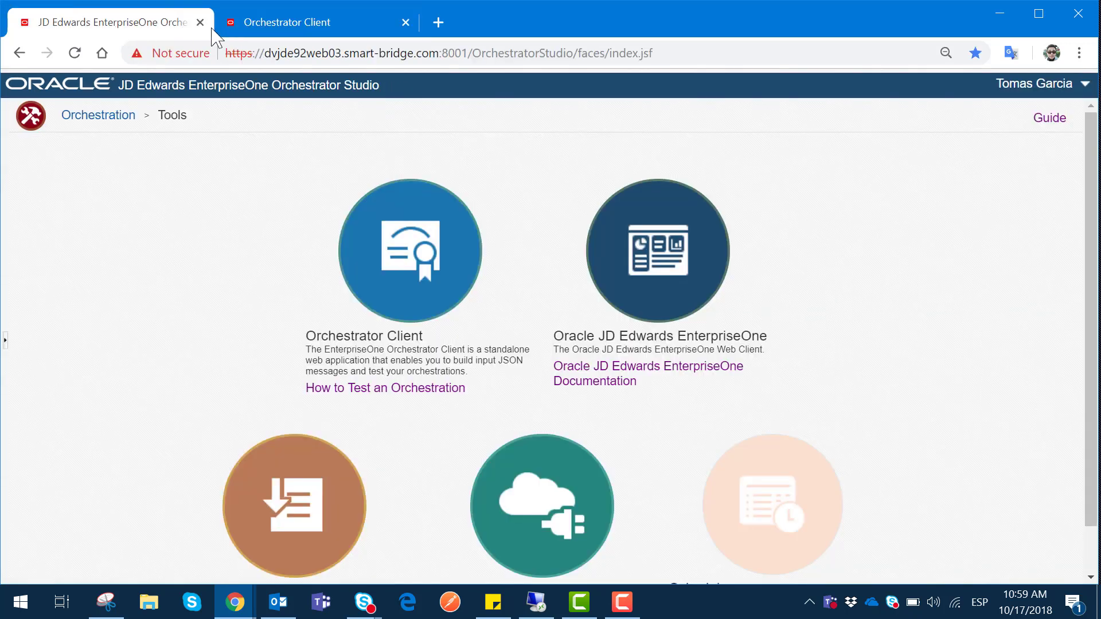
click(258, 26)
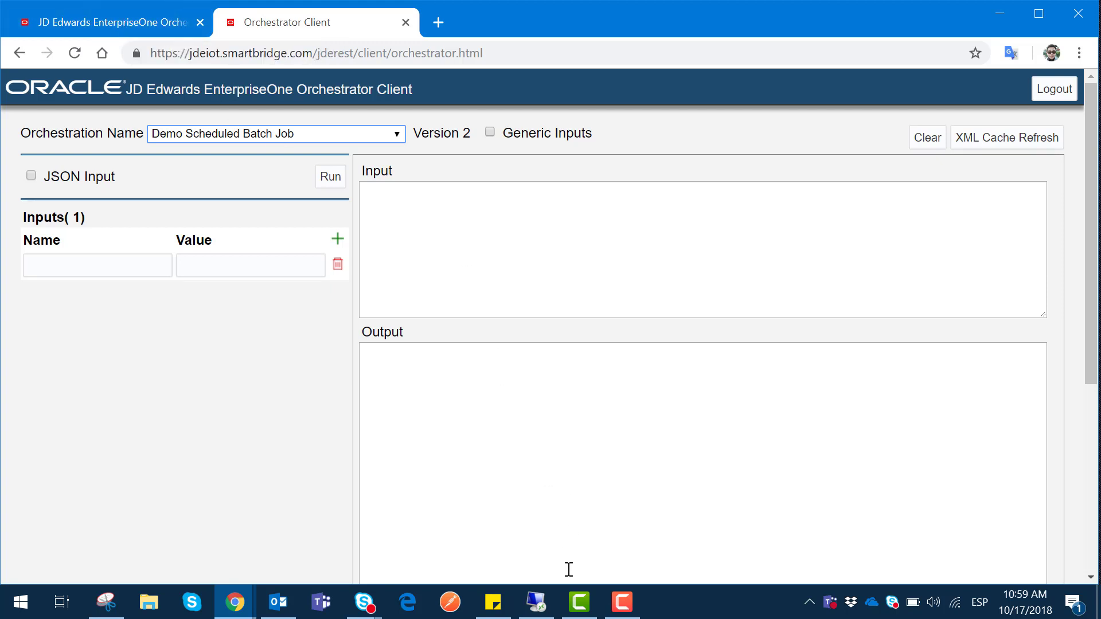
Step: Switch to the DVJDE92WRK02 remote desktop, close the batch application search, and examine the submitted jobs list before the test run
mouse_move(539, 611)
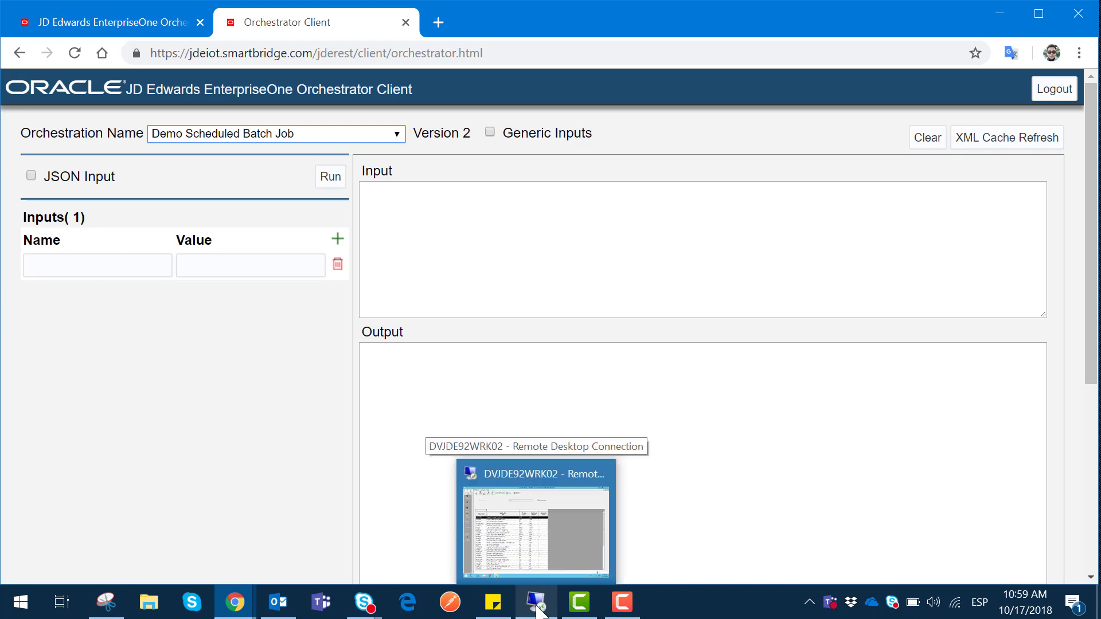
click(537, 516)
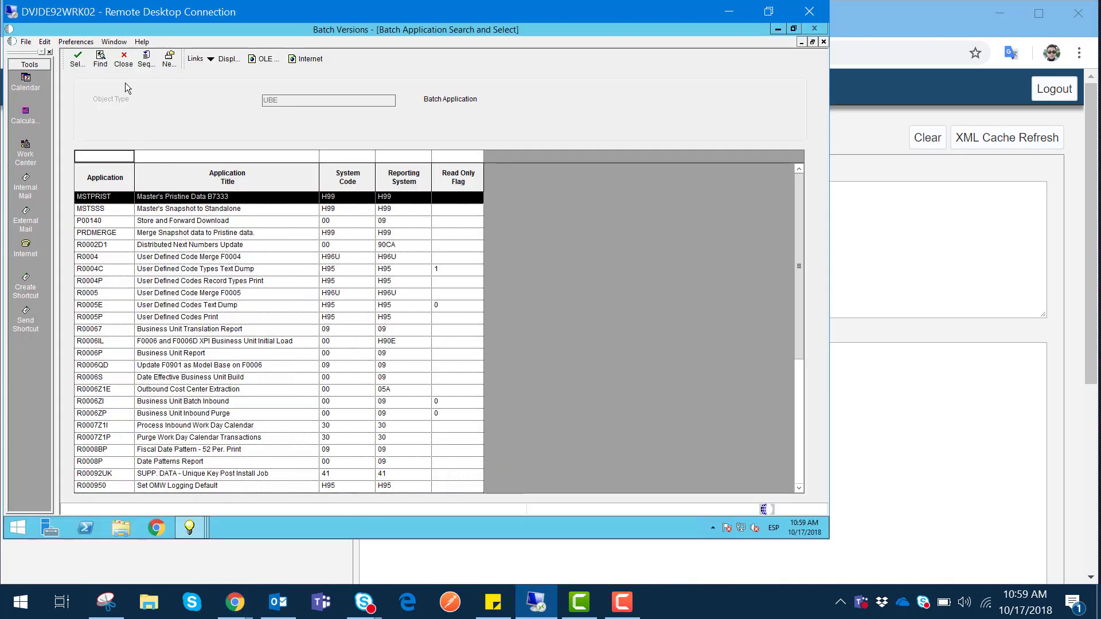
click(124, 64)
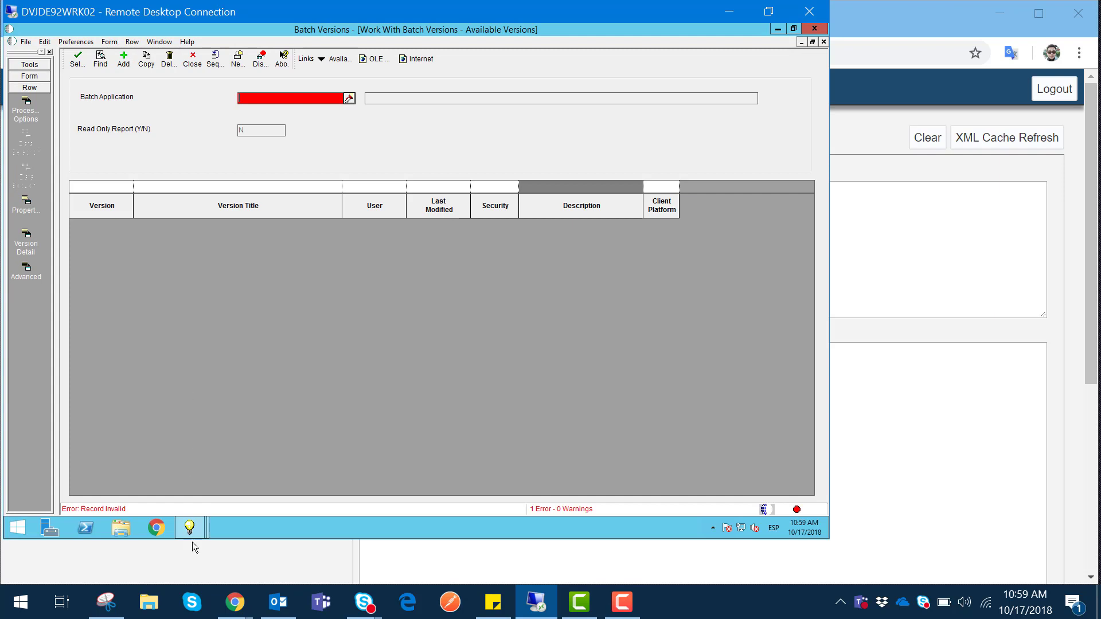
mouse_move(194, 530)
click(183, 453)
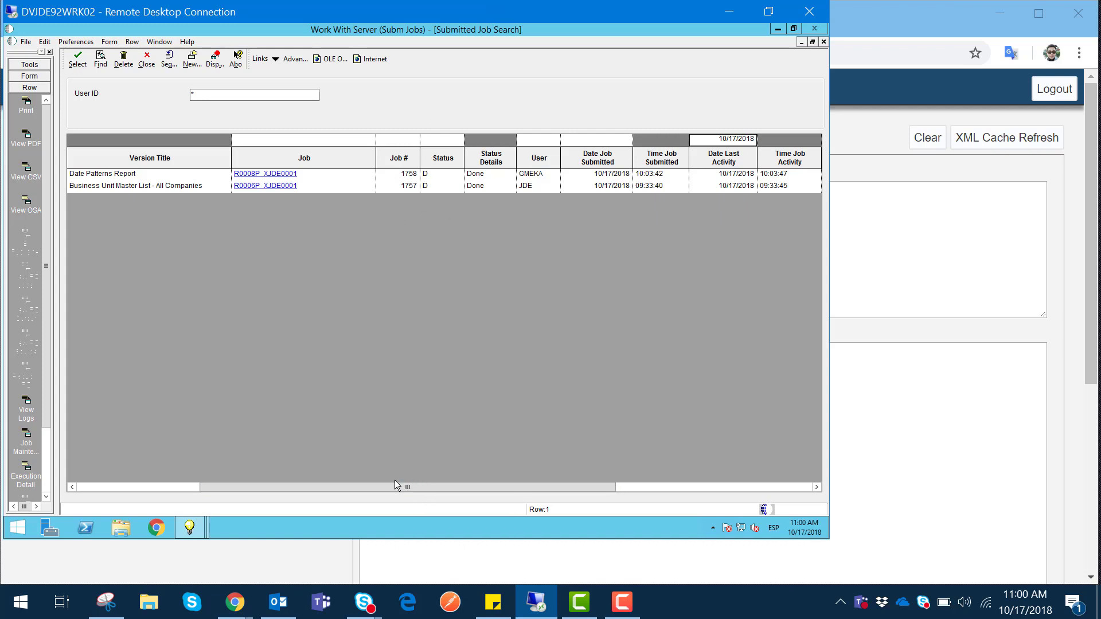
drag(378, 487, 185, 477)
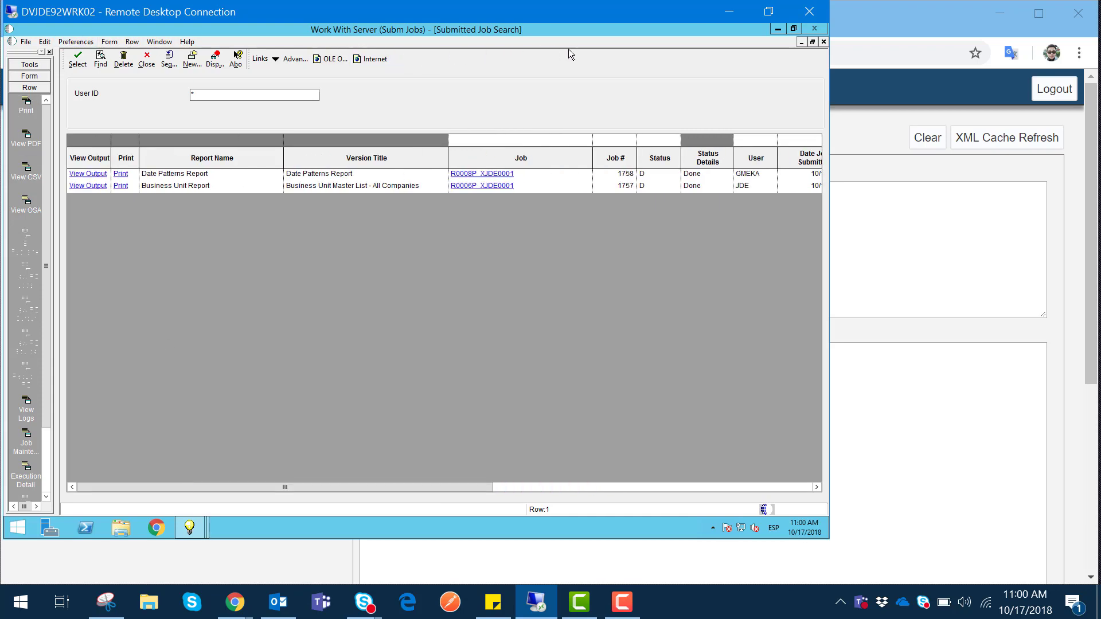
Step: Return to the Orchestrator Client and run the Demo Scheduled Batch Job orchestration without any inputs
click(841, 140)
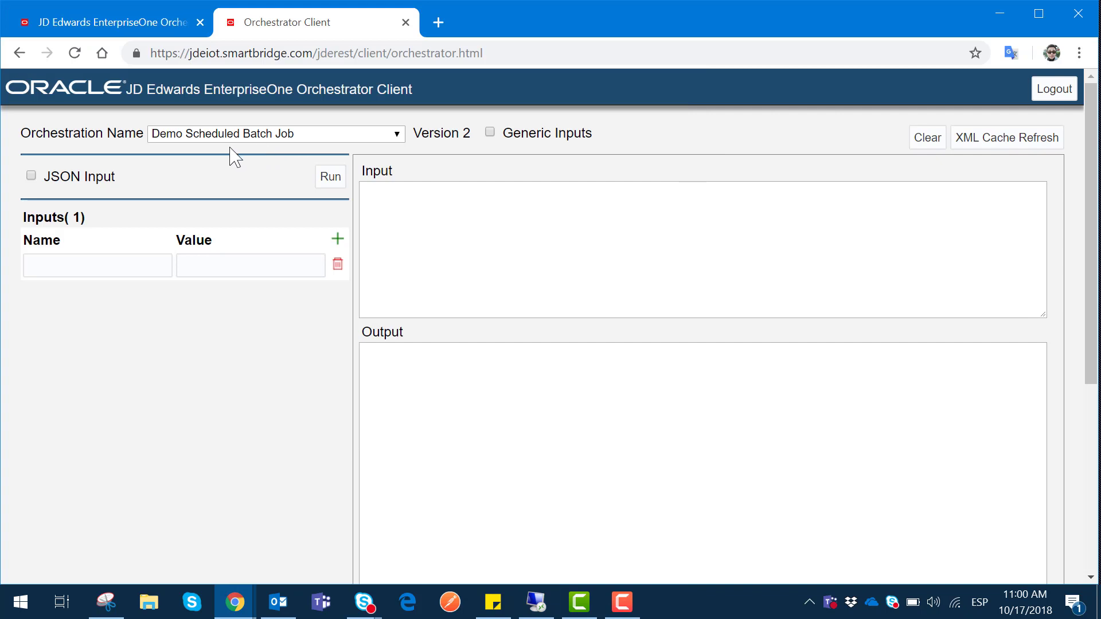
click(175, 136)
click(210, 178)
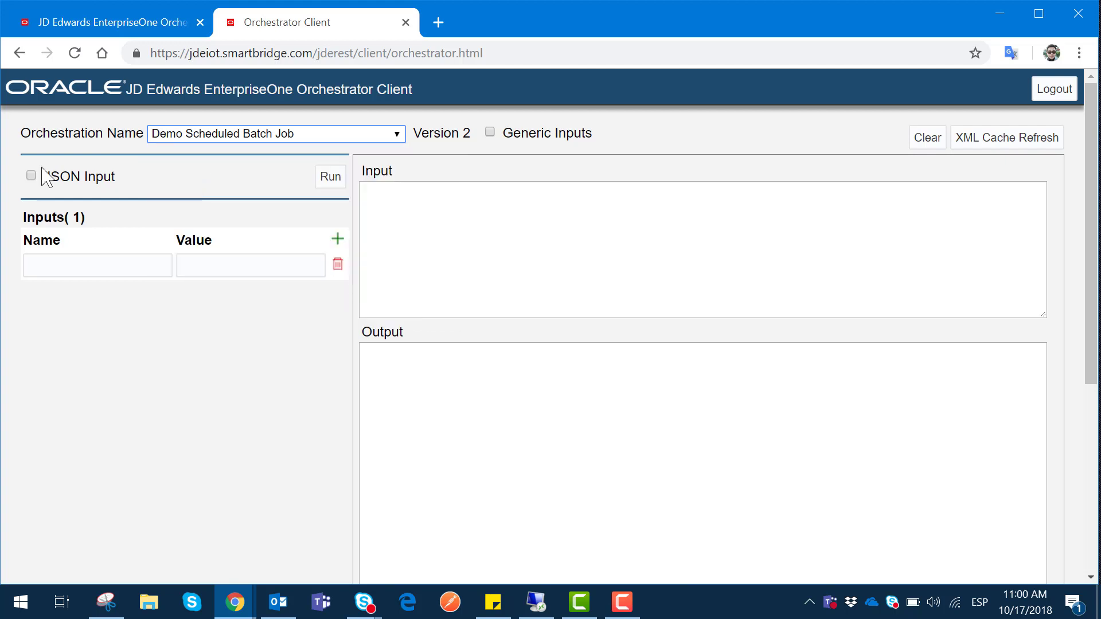
click(338, 183)
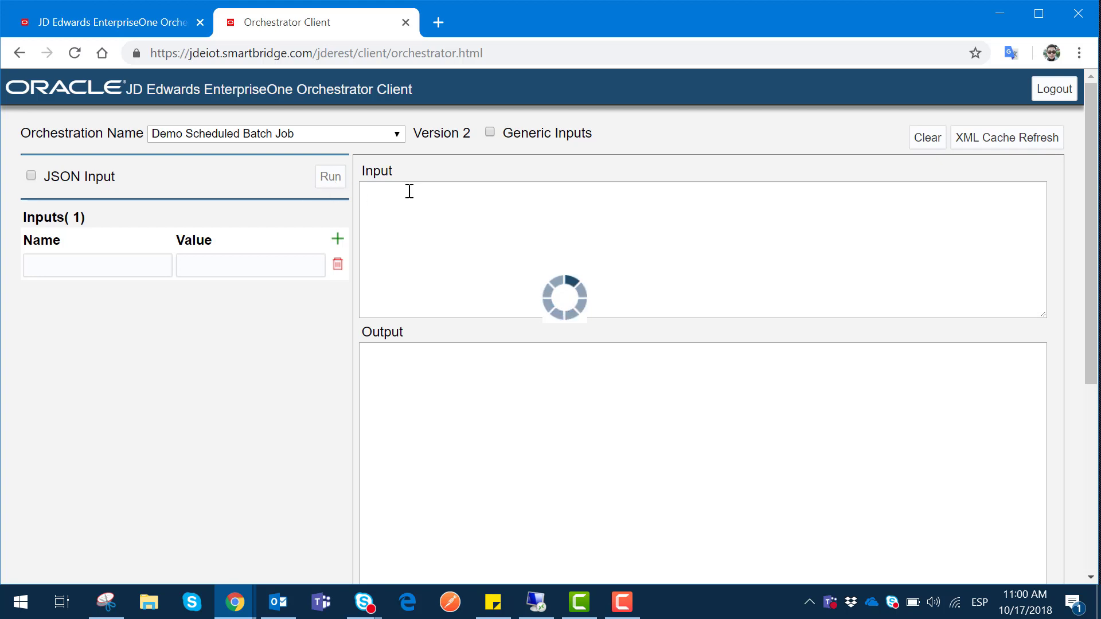
Step: Switch back to the remote desktop and check the R03B168_XJDE0001 entry in the submitted jobs list
click(539, 603)
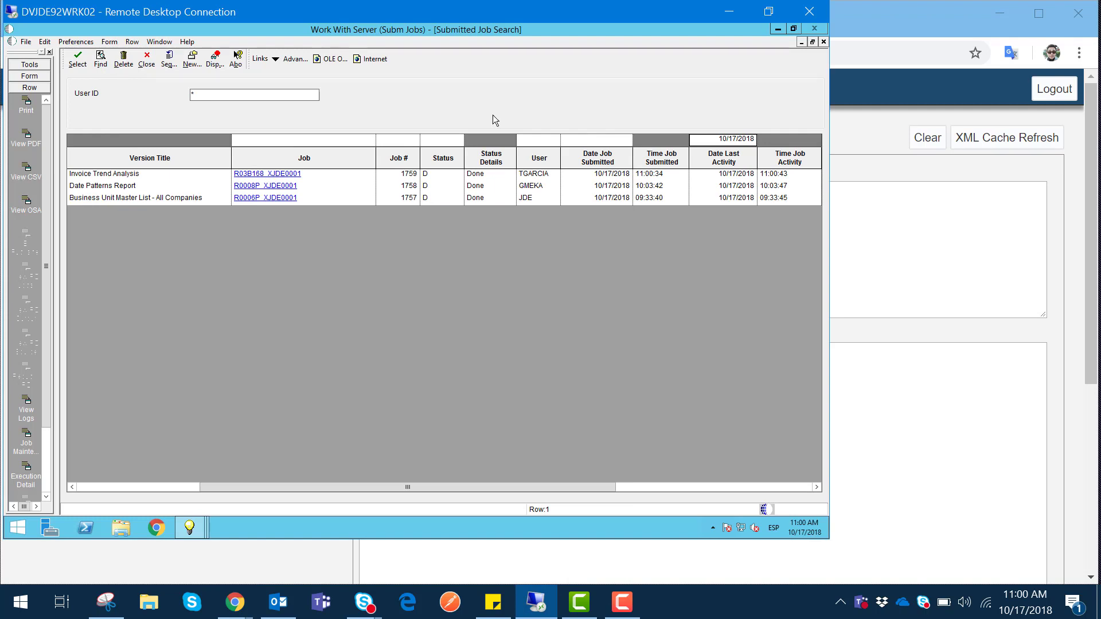
click(538, 175)
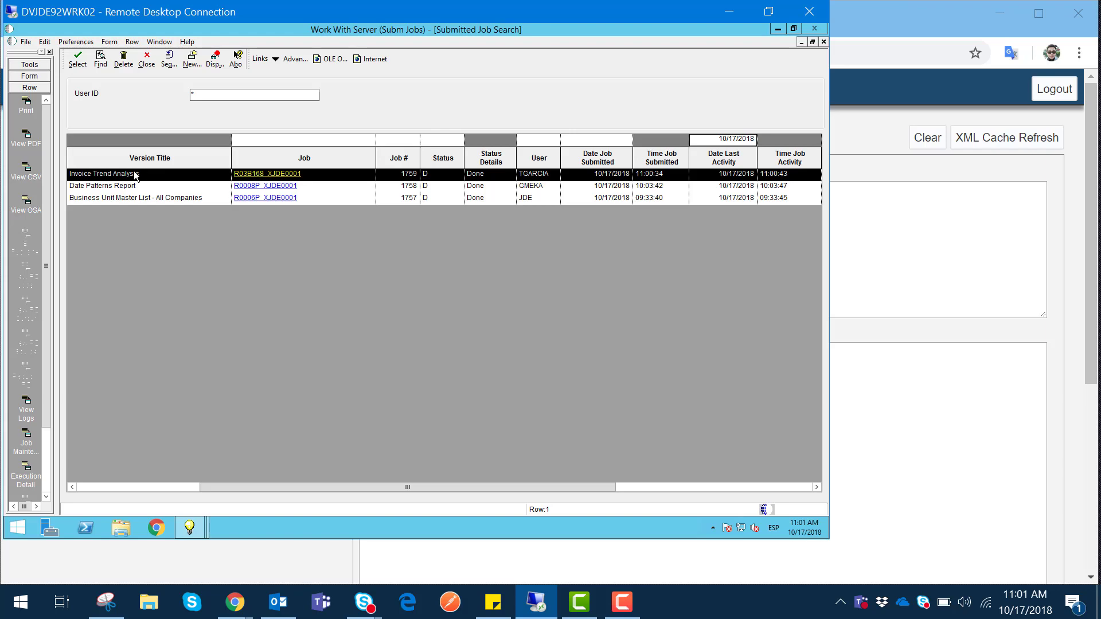
drag(253, 487, 109, 478)
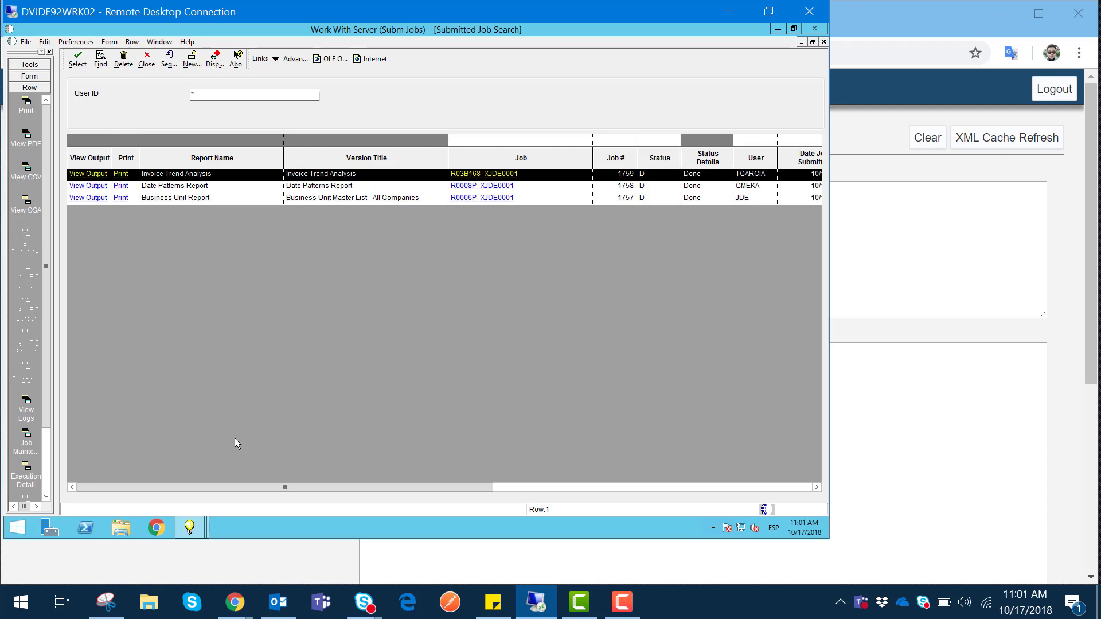
Step: View the PDF output of the R03B168_XJDE0001 job through its later pages, then close it and minimize the submitted jobs window
click(99, 175)
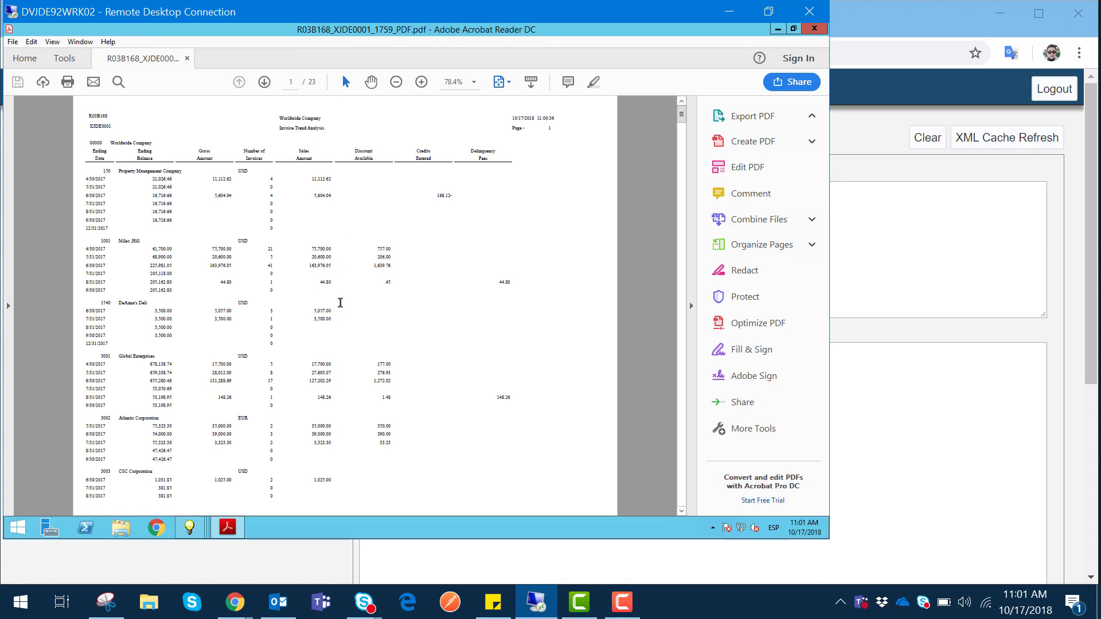
scroll(341, 320, down, 10)
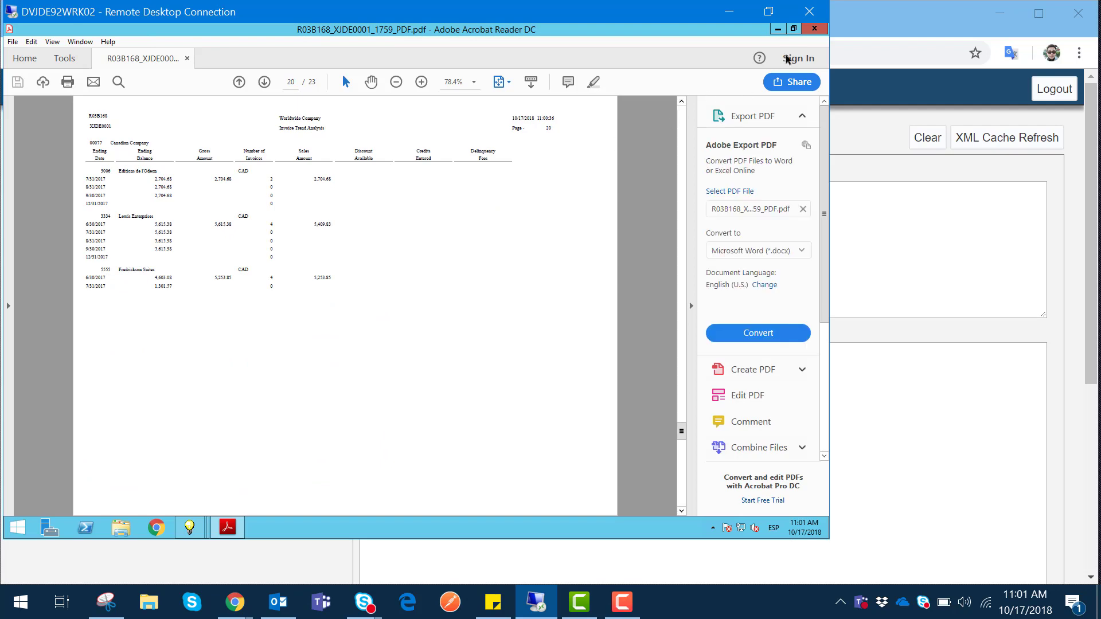
click(815, 28)
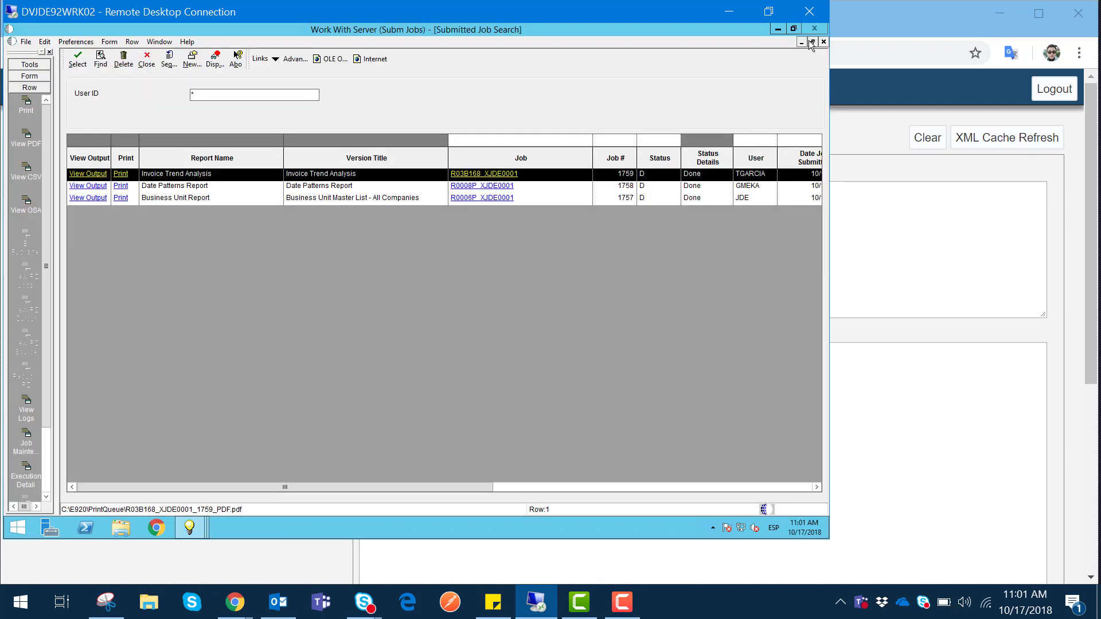
click(778, 29)
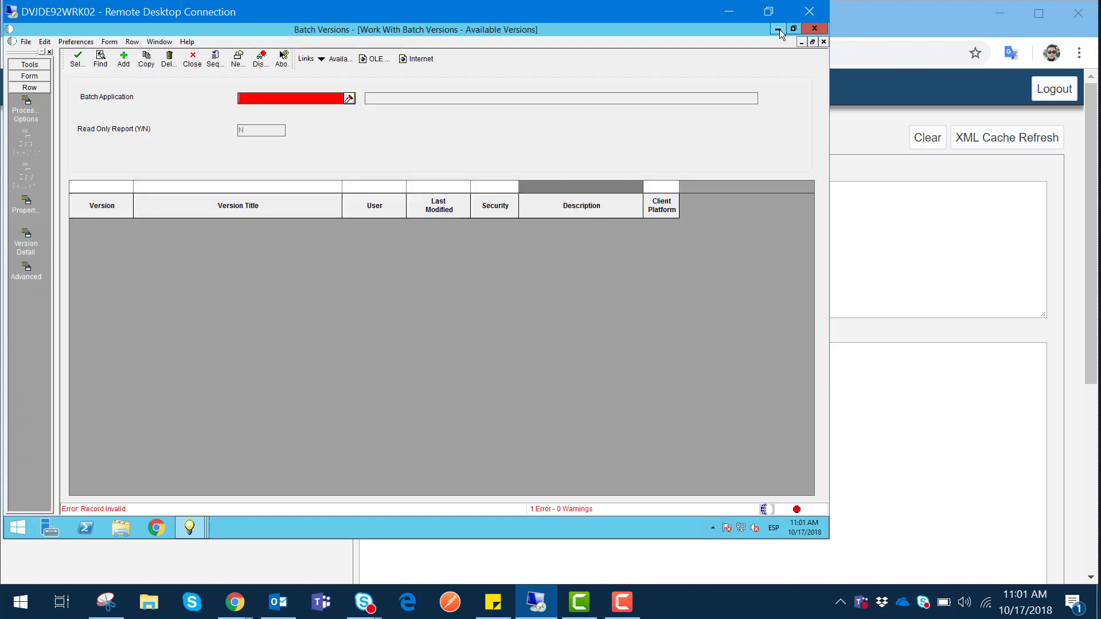